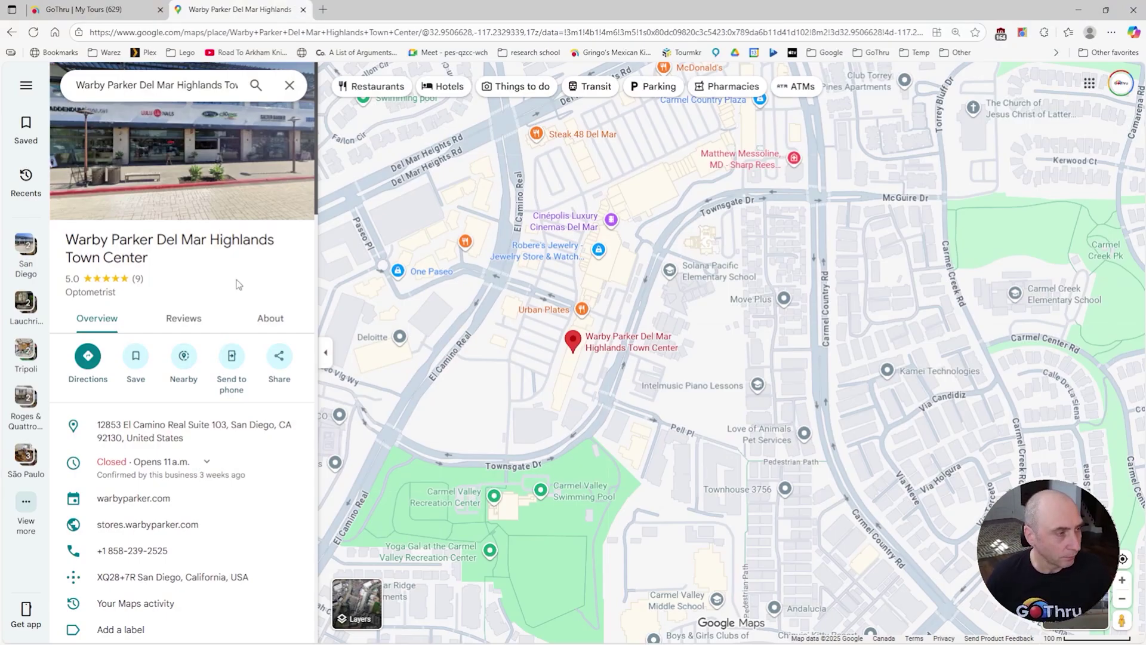
- Select and copy the full Warby Parker Del Mar Highlands Town Center name from the Maps listing
{"action": "left_click", "coordinate": [194, 85]}
{"action": "key", "text": "ctrl+a"}
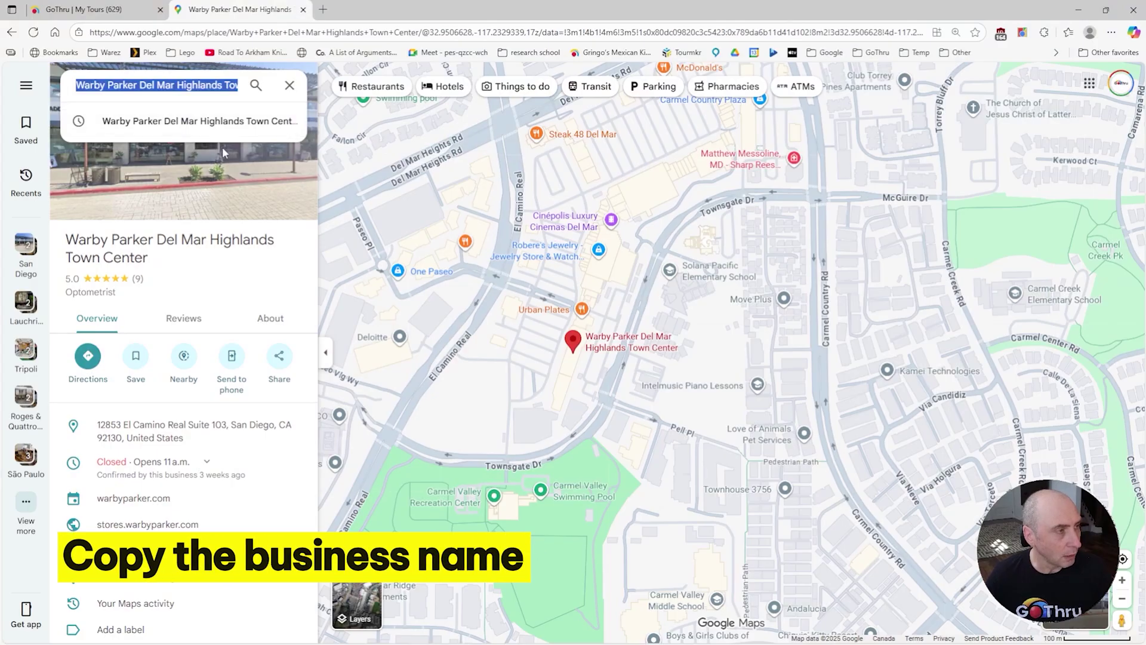
{"action": "key", "text": "ctrl+c"}
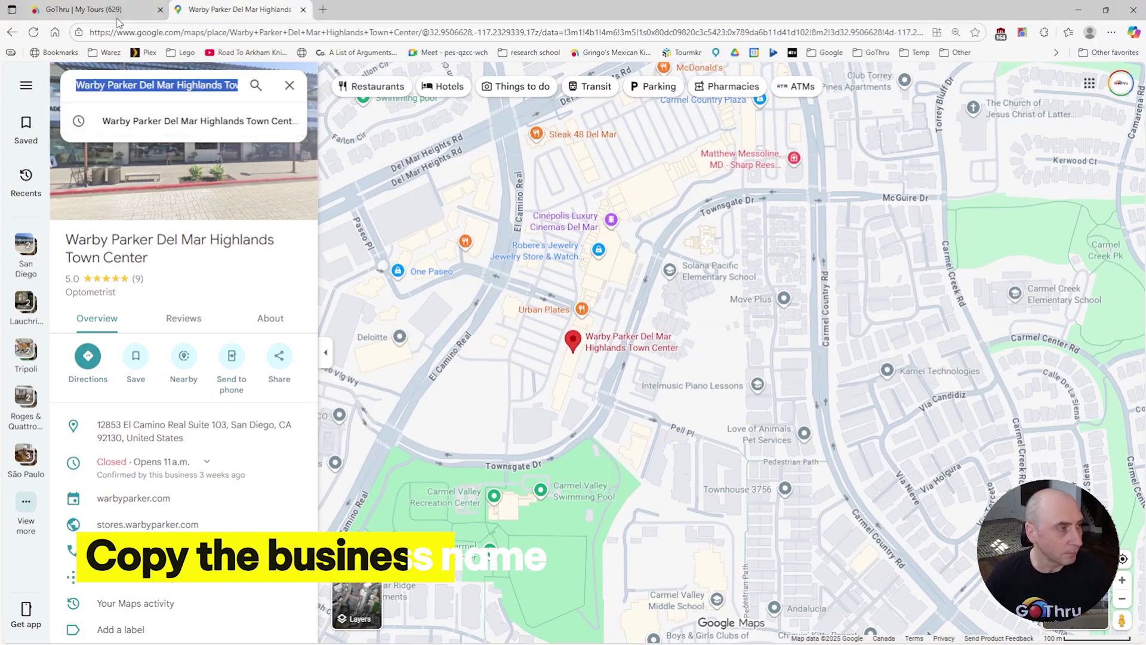
- In GoThru, switch the interface to Advanced mode and open the My Tours list
{"action": "key", "text": "ctrl+shift+Tab"}
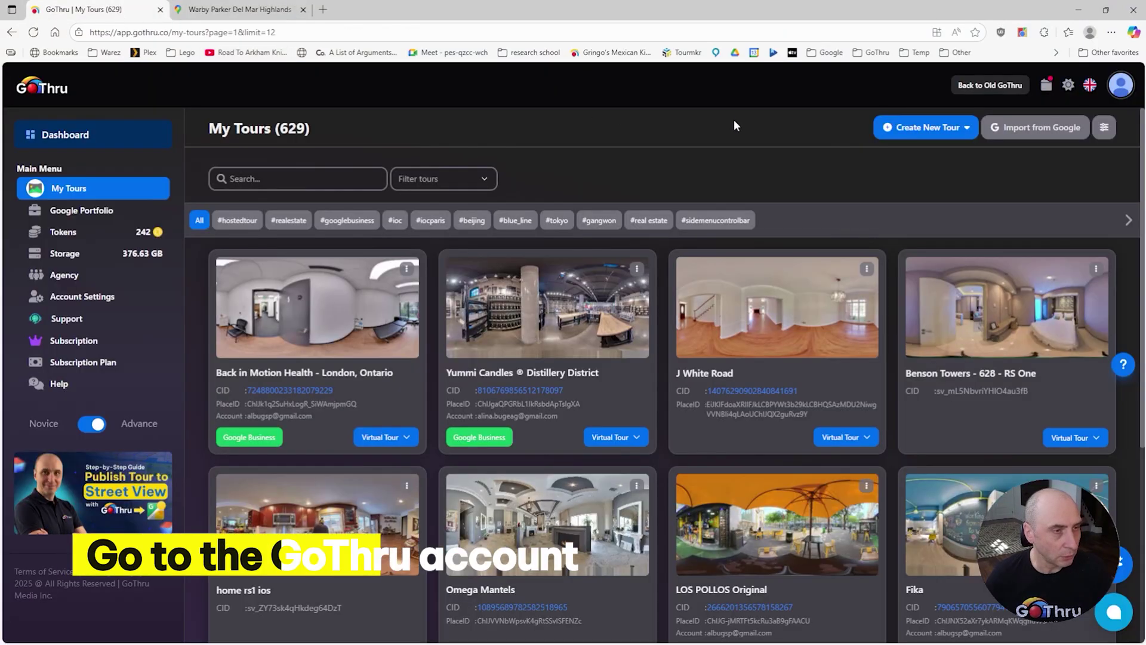
{"action": "left_click", "coordinate": [78, 199]}
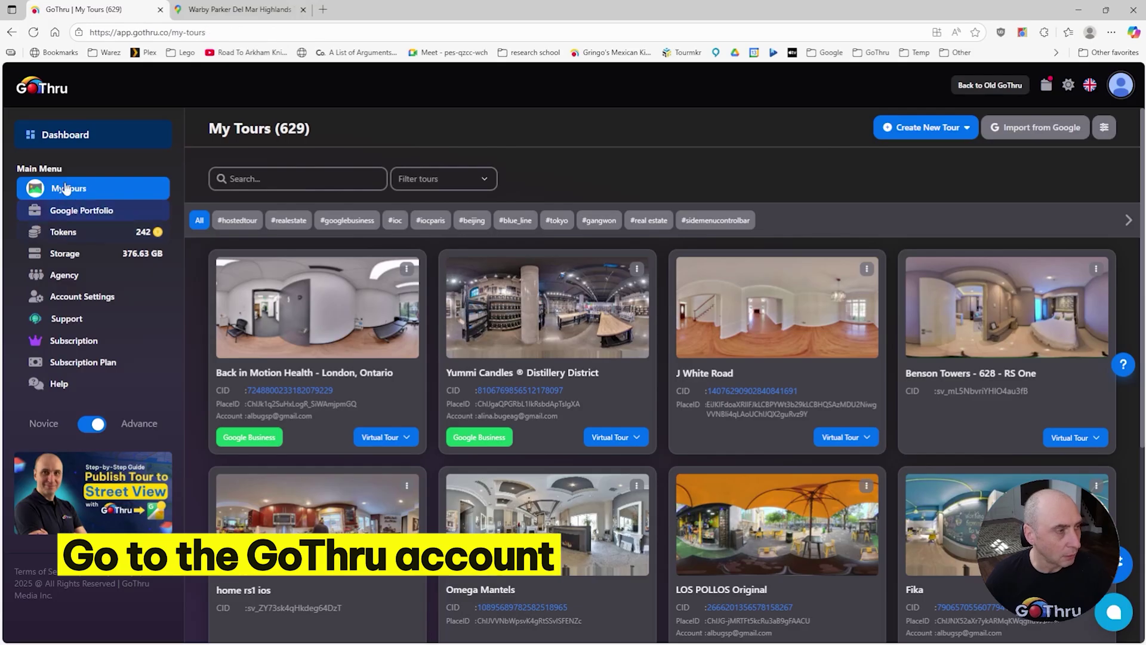
{"action": "left_click", "coordinate": [92, 424]}
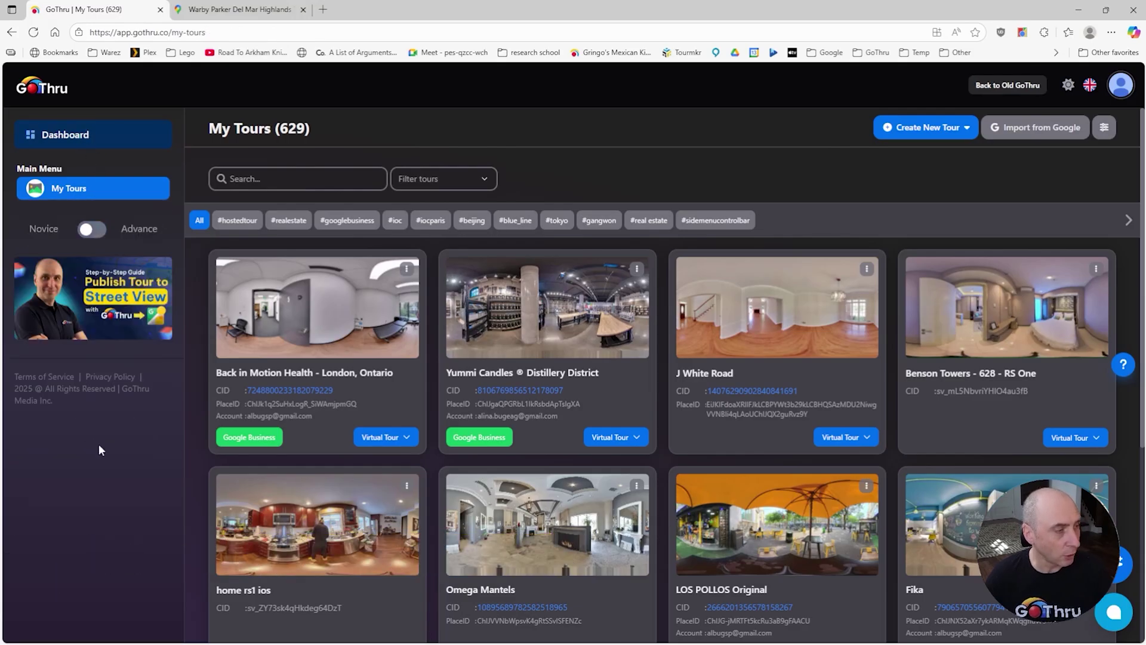
{"action": "left_click", "coordinate": [92, 137]}
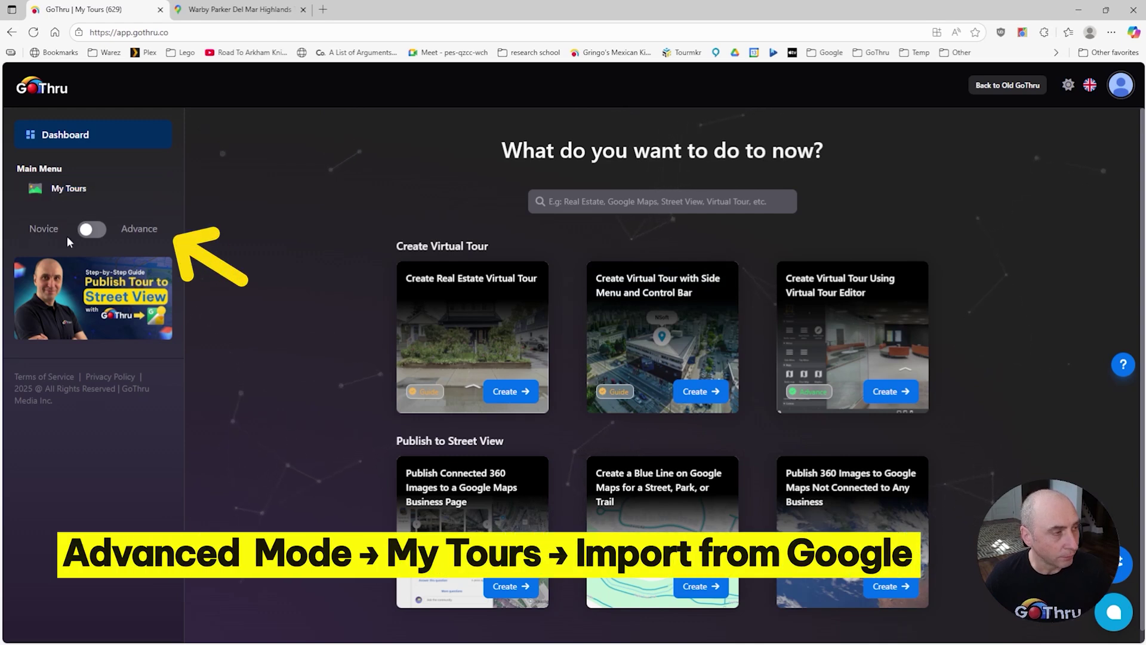
{"action": "left_click", "coordinate": [95, 231]}
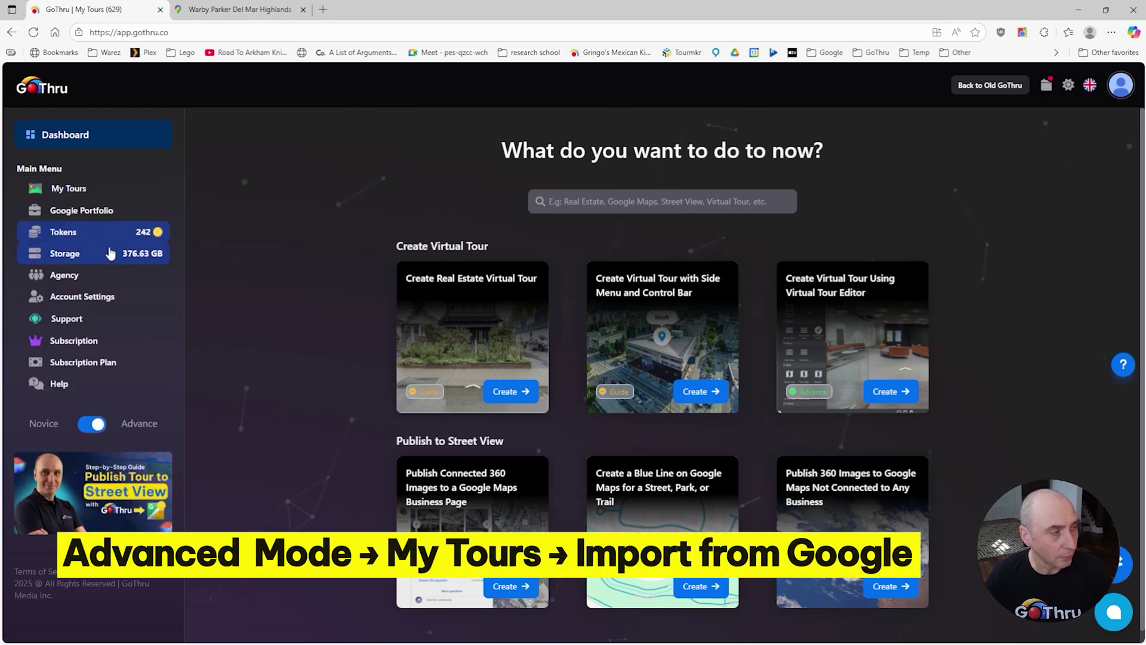
{"action": "left_click", "coordinate": [78, 190]}
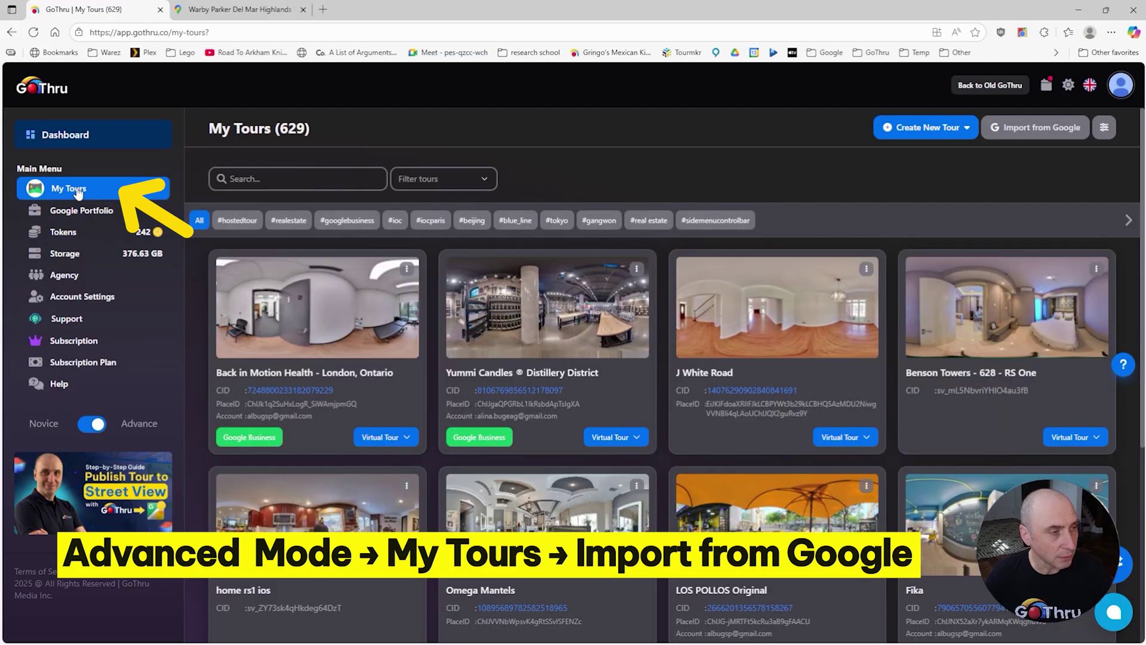
- Start a Google tour import using Import from Map with the 100-meter search radius
{"action": "left_click", "coordinate": [1041, 132]}
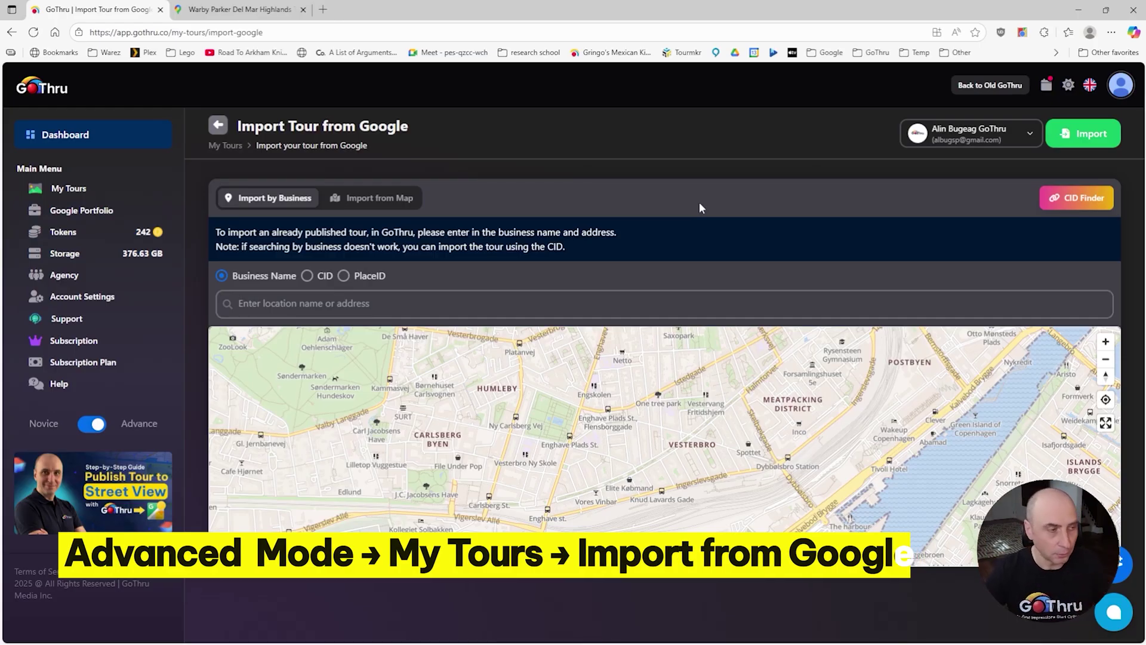
{"action": "left_click", "coordinate": [385, 209]}
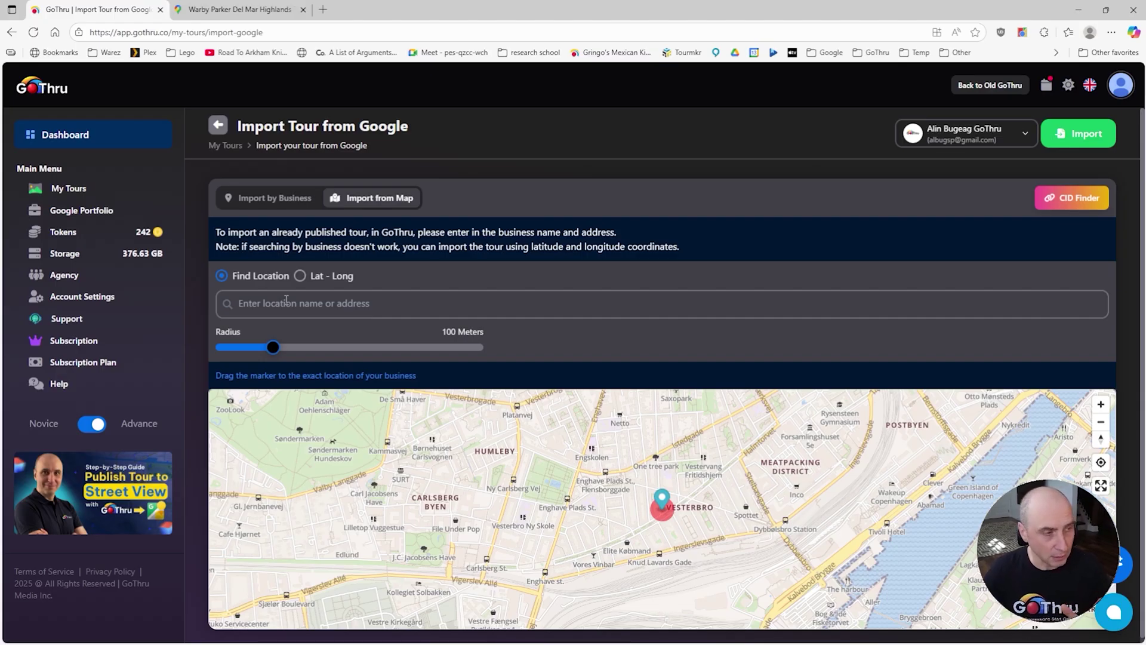
{"action": "left_click", "coordinate": [273, 303]}
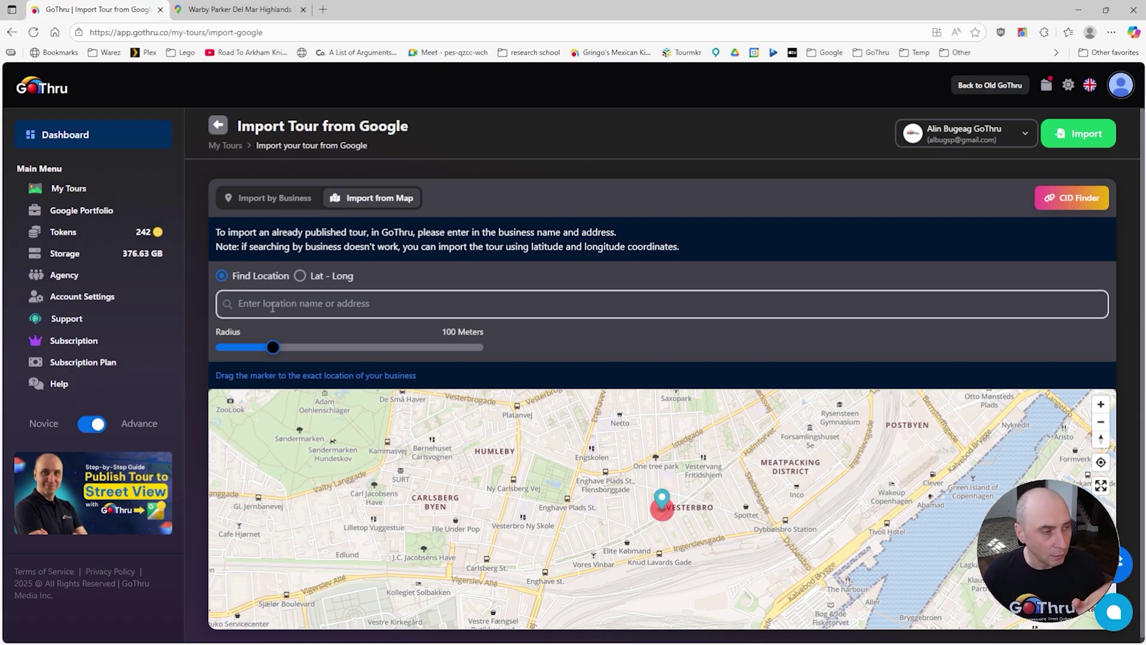
- Paste the Warby Parker name as the location and pick the San Diego address suggestion
{"action": "key", "text": "ctrl+v"}
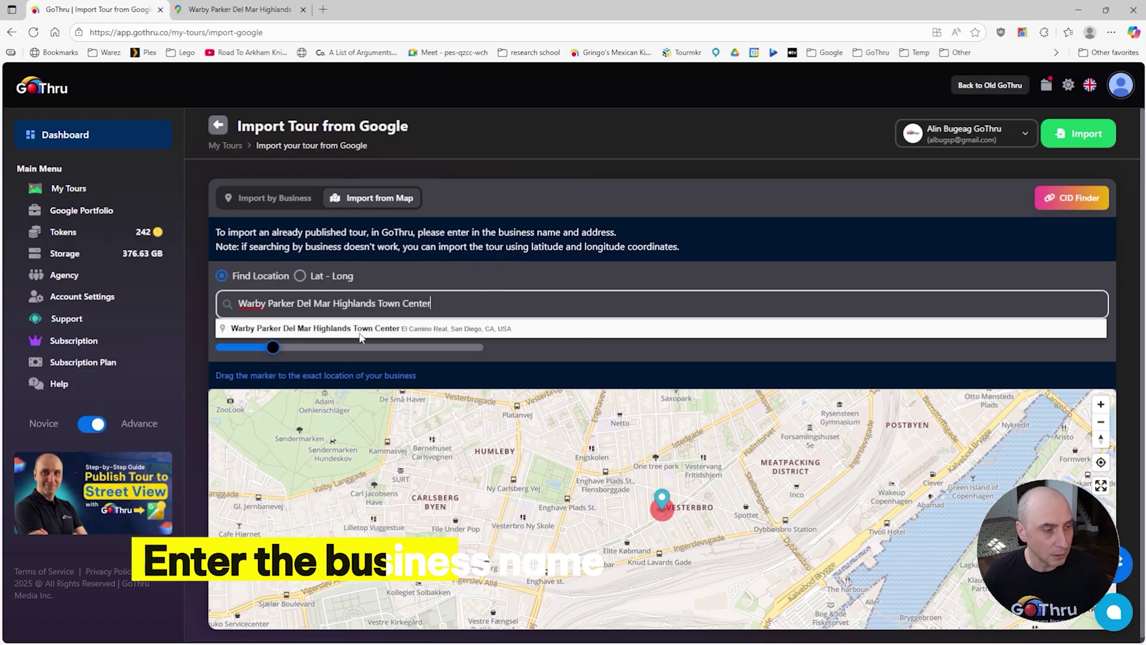
{"action": "left_click", "coordinate": [314, 329]}
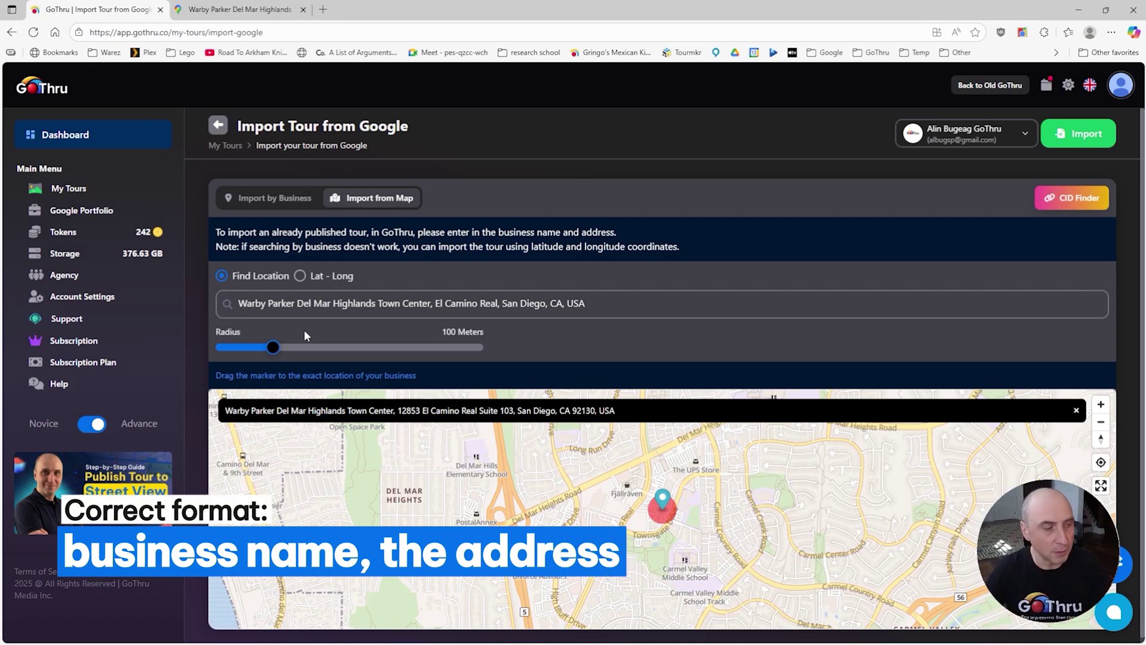
{"action": "scroll", "coordinate": [662, 516], "scroll_direction": "up", "scroll_amount": 2}
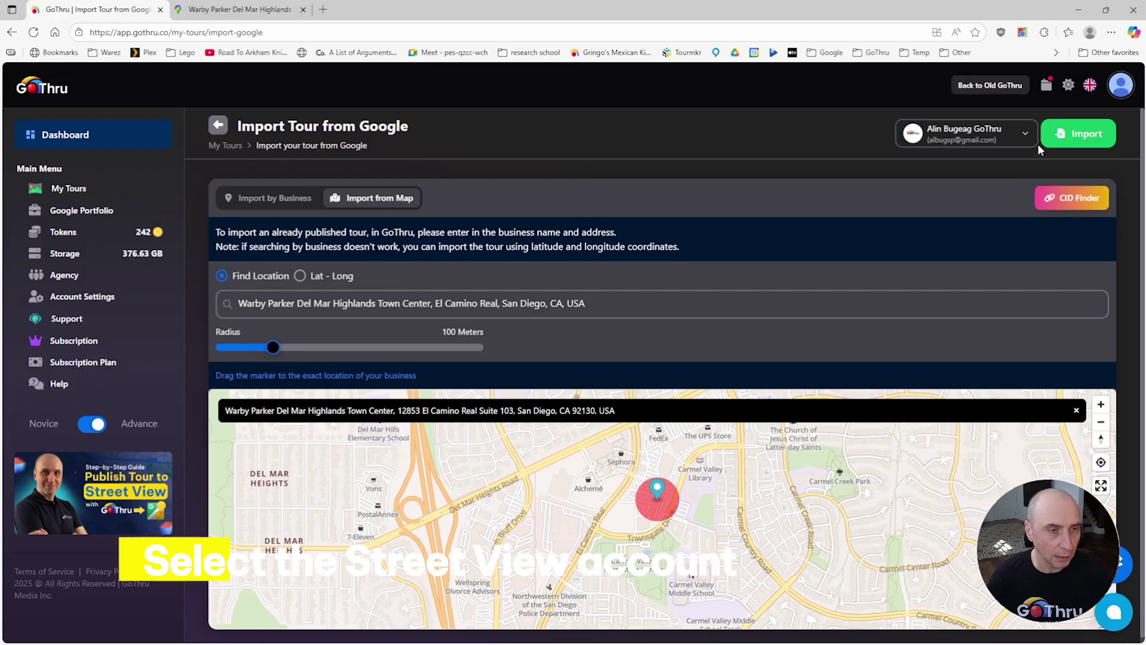
- Choose the Warby Parker Google account and start importing the tour
{"action": "left_click", "coordinate": [1022, 138]}
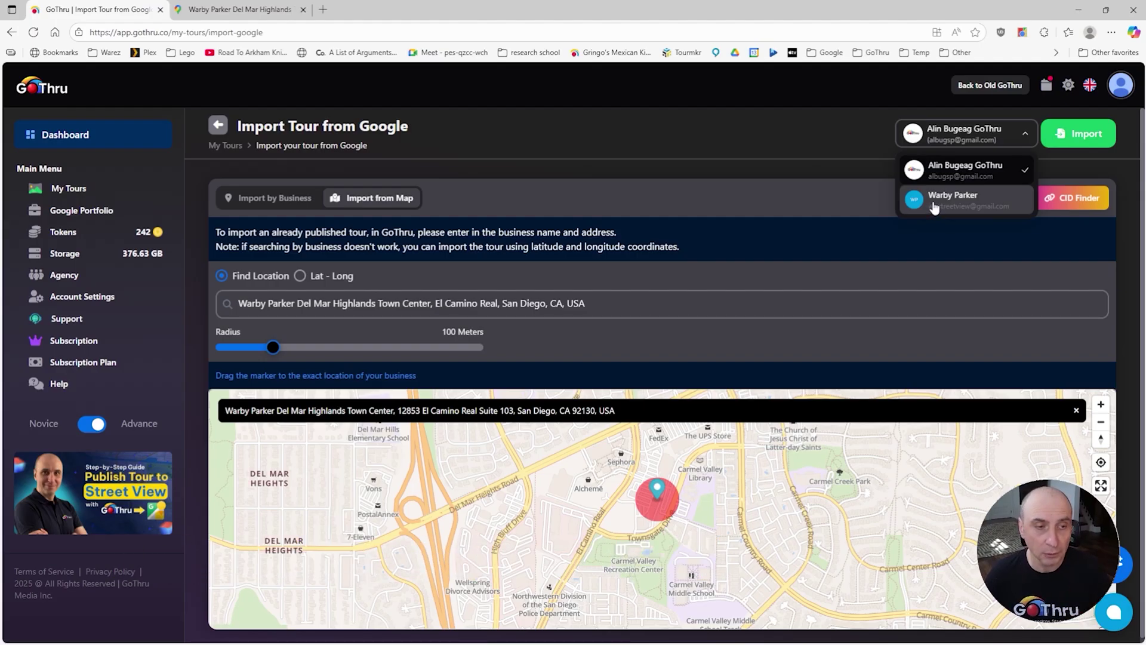
{"action": "left_click", "coordinate": [948, 200]}
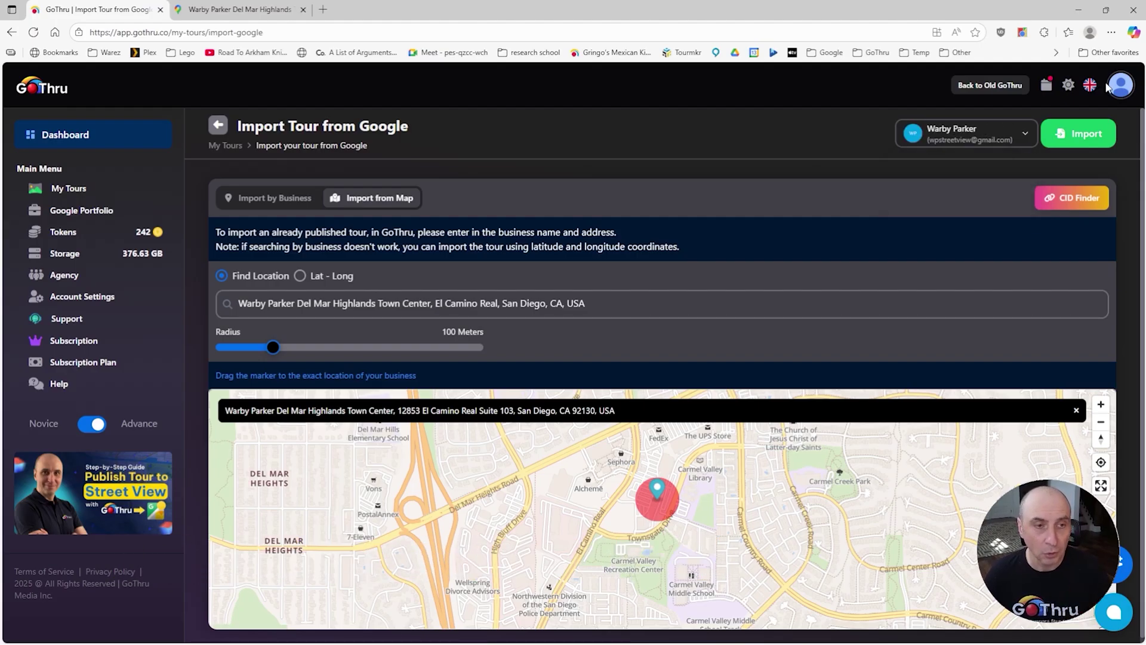
{"action": "left_click", "coordinate": [1122, 87]}
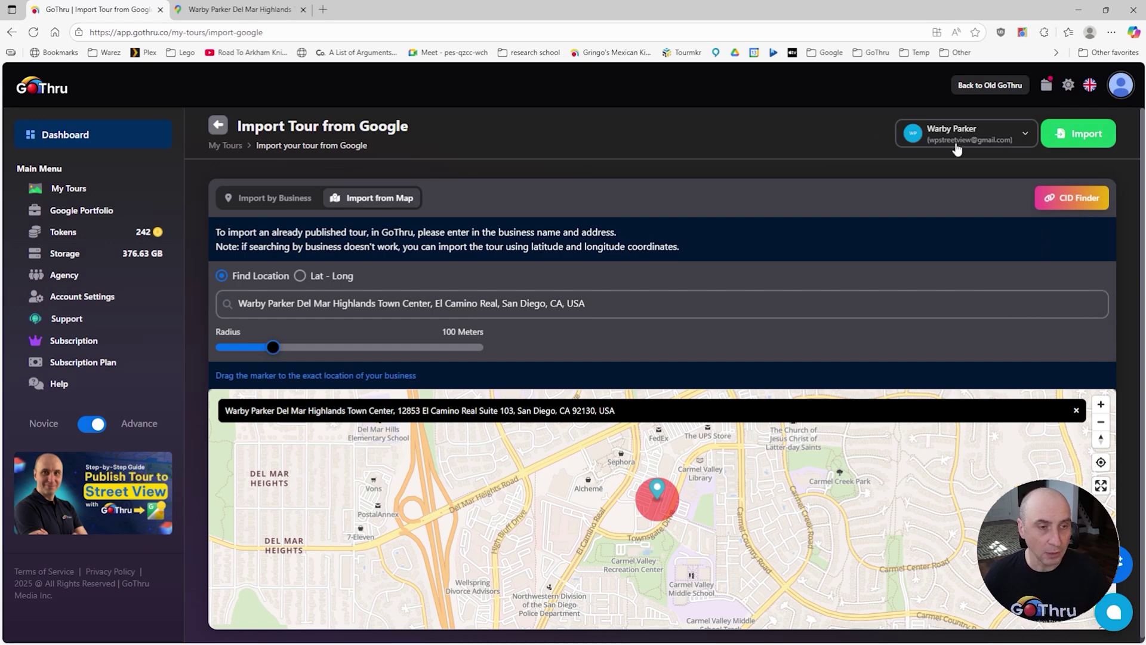
{"action": "left_click", "coordinate": [1092, 138]}
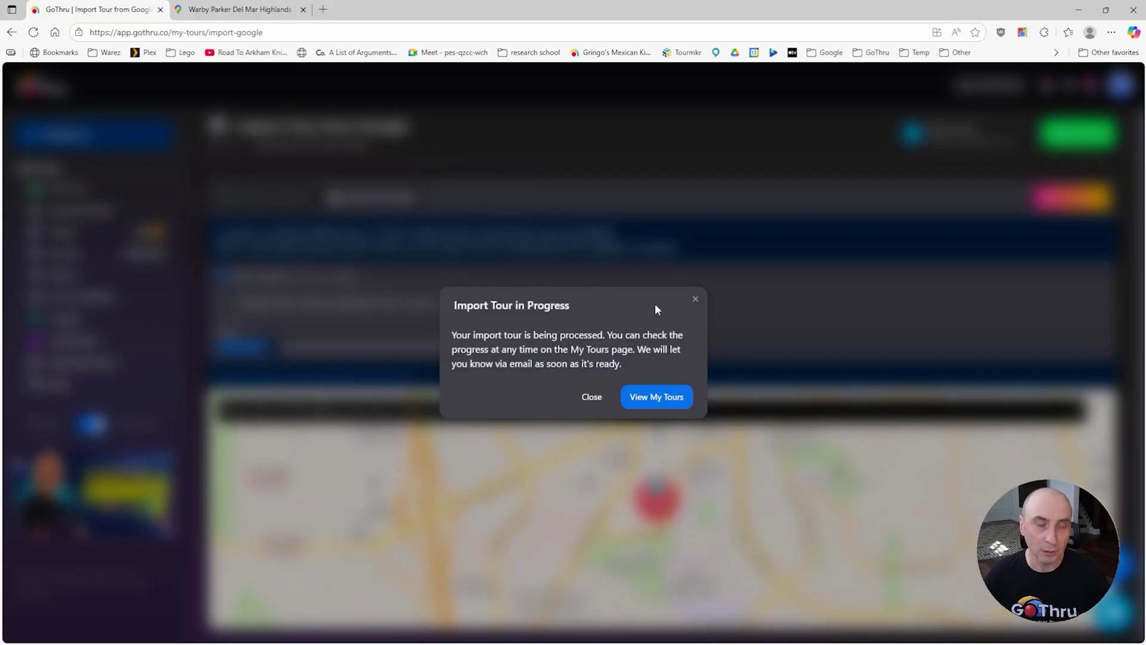
- Open the imported Warby Parker tour from My Tours and view its 14 panoramas in Edit 360 Images
{"action": "left_click", "coordinate": [658, 401]}
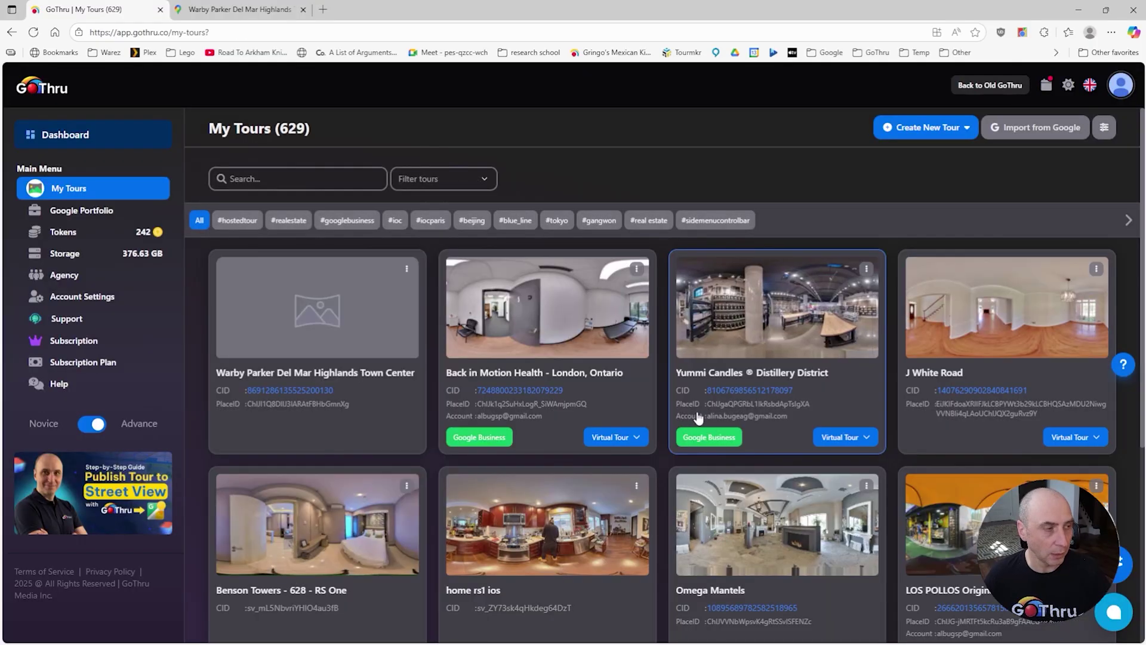
{"action": "left_click", "coordinate": [372, 375]}
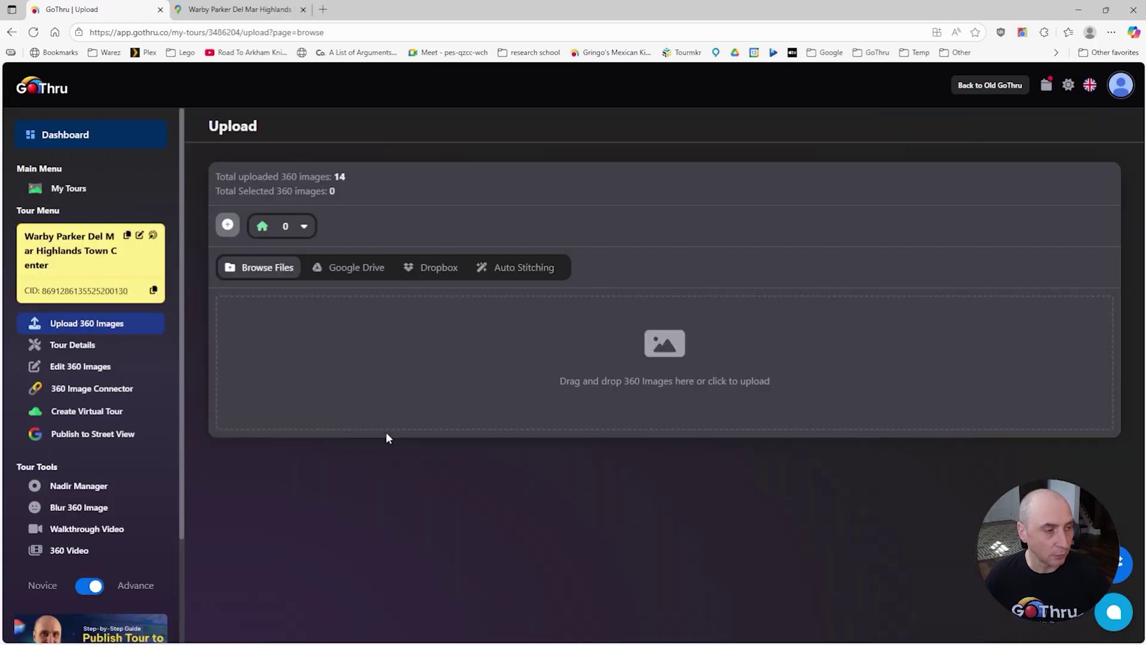
{"action": "left_click", "coordinate": [66, 348]}
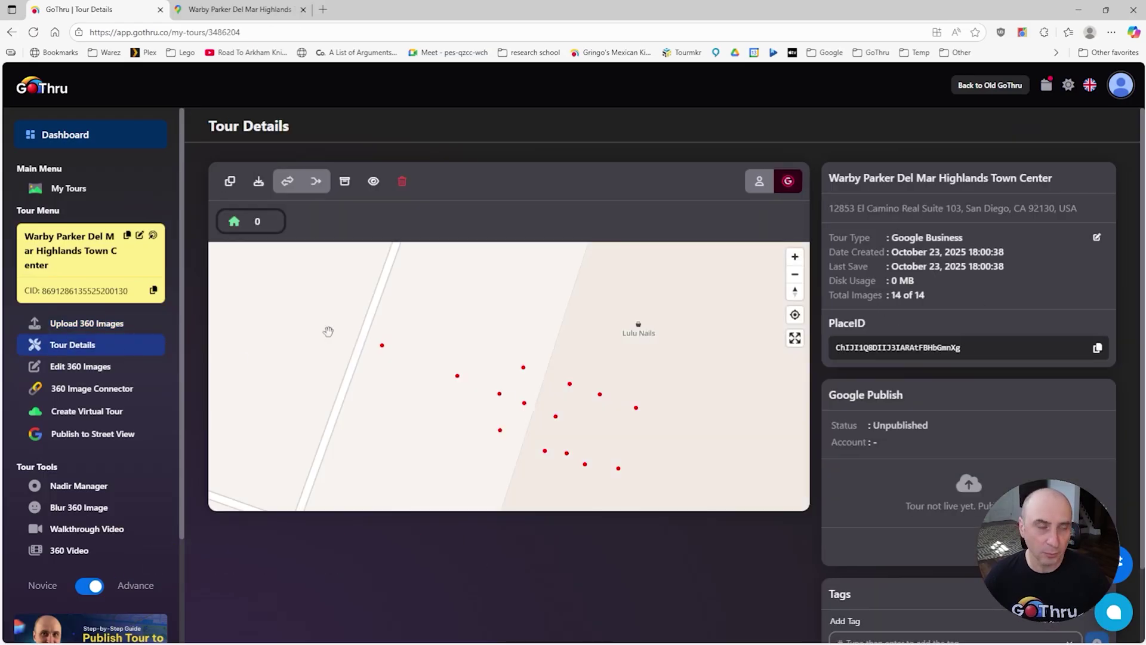
{"action": "left_click", "coordinate": [97, 370]}
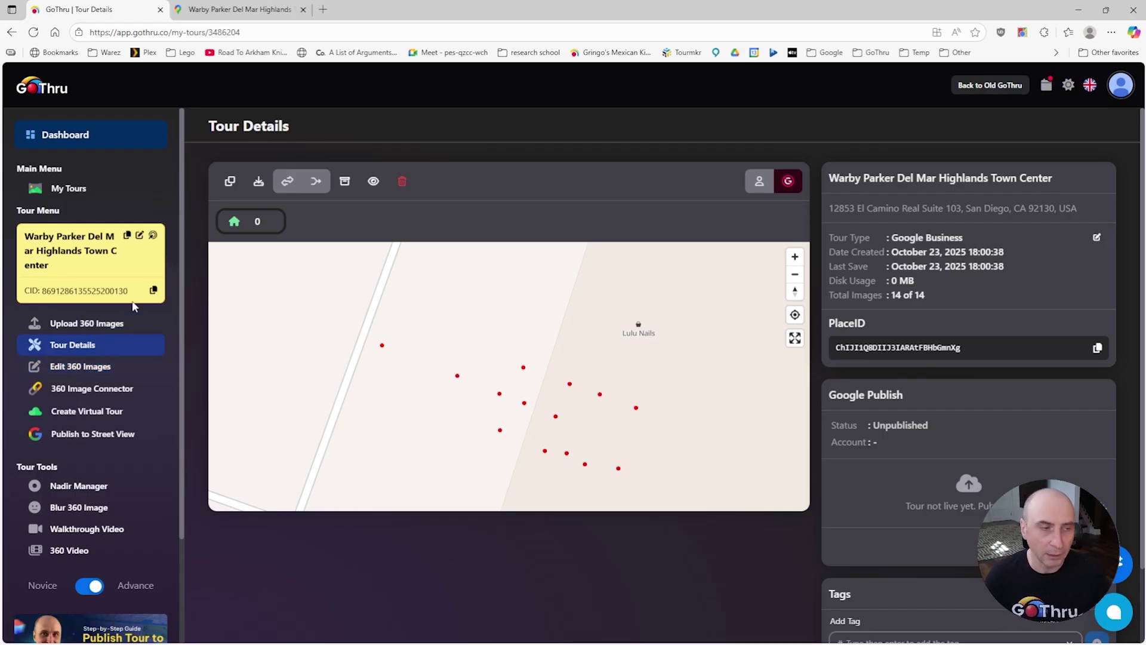
{"action": "left_click", "coordinate": [94, 368]}
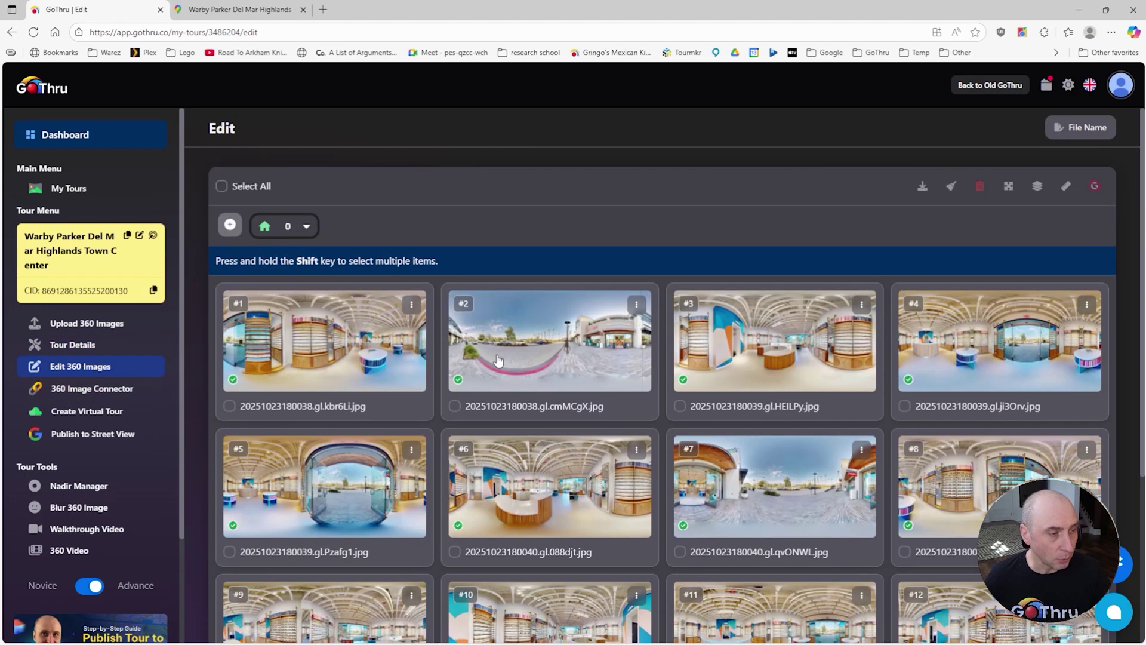
- Check panoramas #3, #4 and #5 for connections and a Google PlaceID, then return to the image grid
{"action": "left_click", "coordinate": [687, 314]}
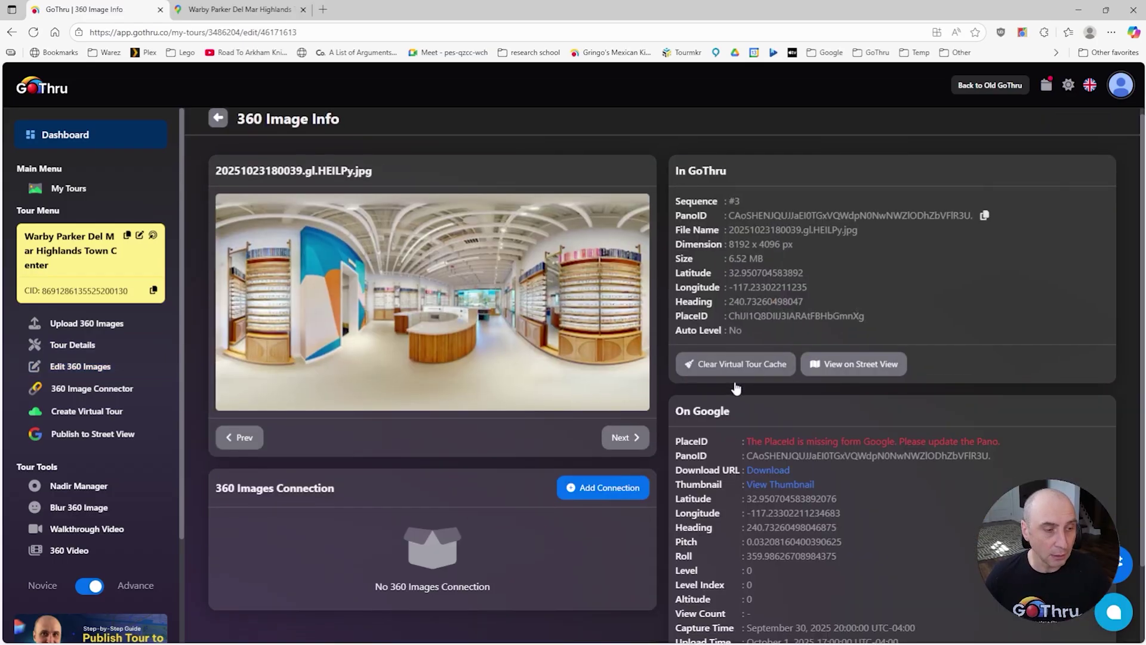
{"action": "scroll", "coordinate": [736, 388], "scroll_direction": "down", "scroll_amount": 2}
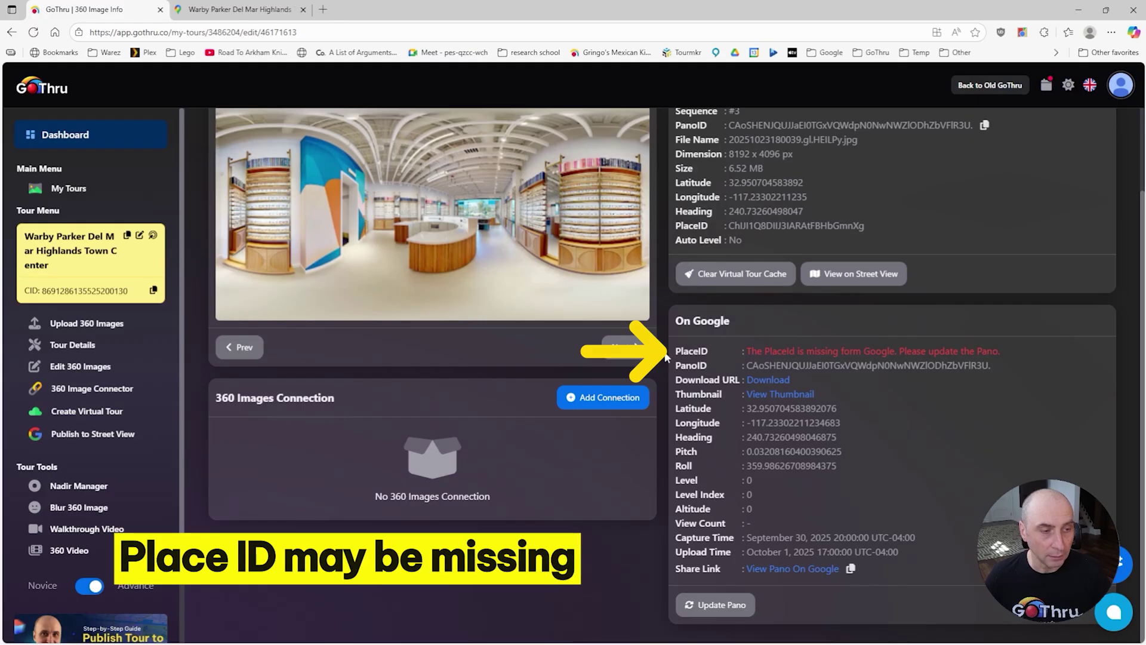
{"action": "left_click_drag", "start_coordinate": [668, 352], "coordinate": [707, 353]}
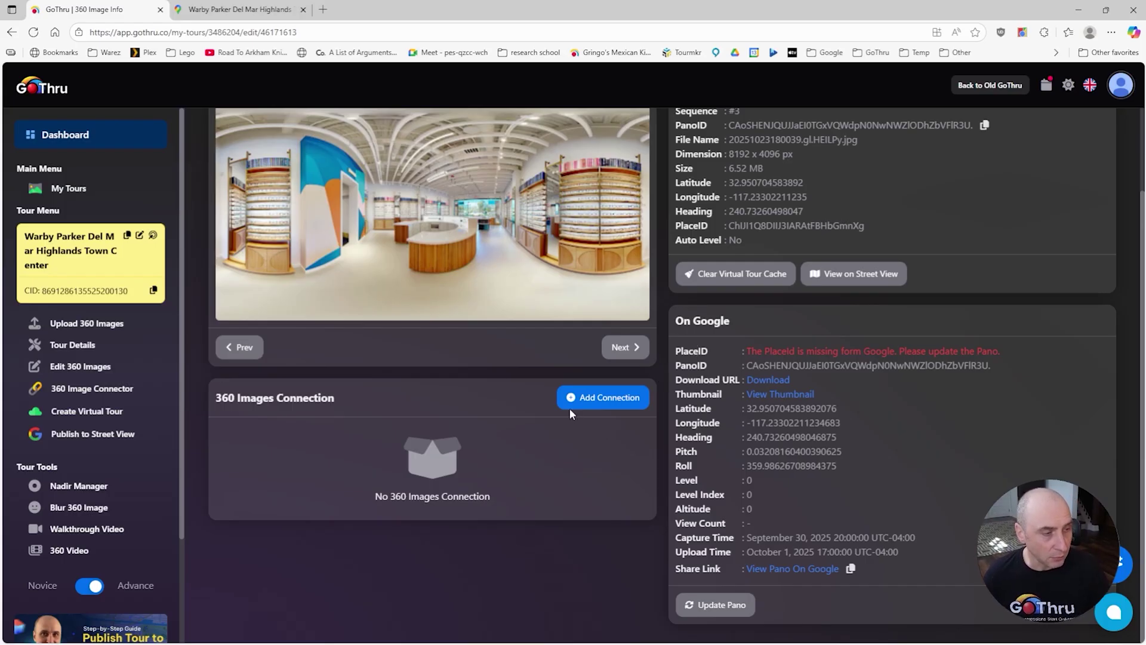
{"action": "scroll", "coordinate": [845, 483], "scroll_direction": "up", "scroll_amount": 3}
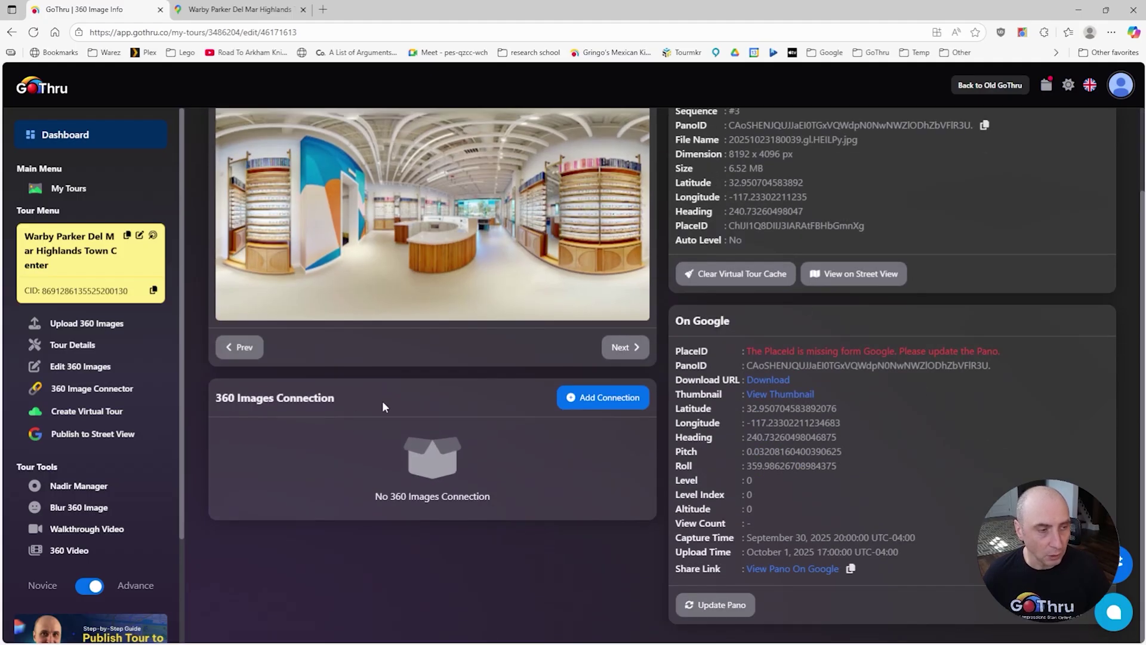
{"action": "left_click", "coordinate": [621, 351]}
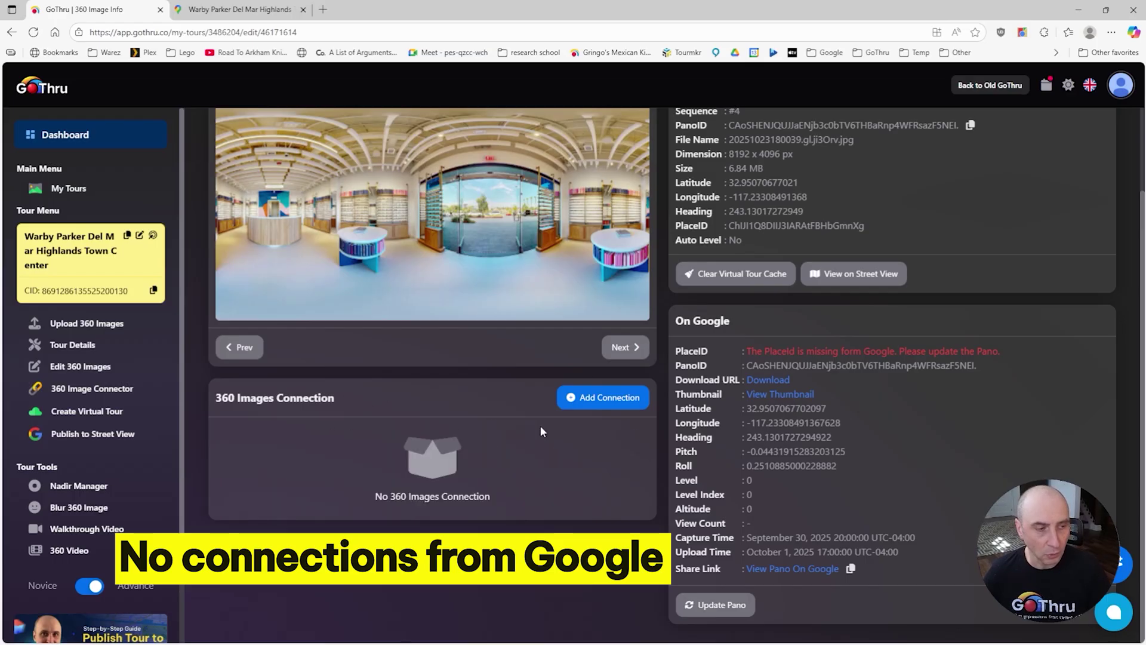
{"action": "left_click", "coordinate": [623, 348]}
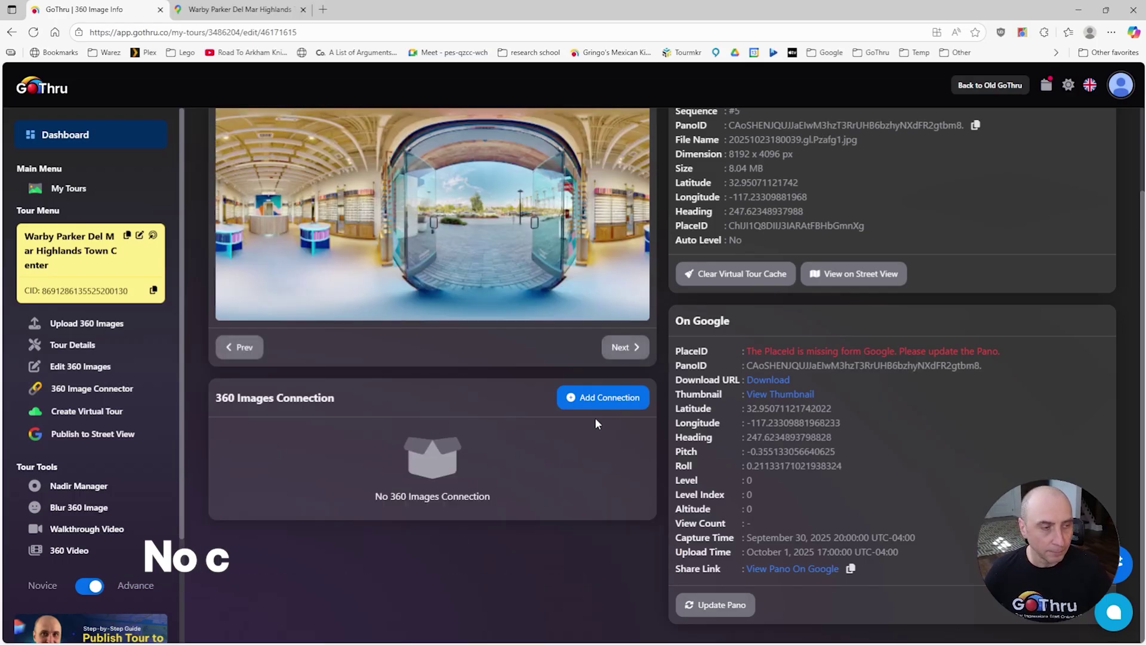
{"action": "scroll", "coordinate": [507, 353], "scroll_direction": "up", "scroll_amount": 1}
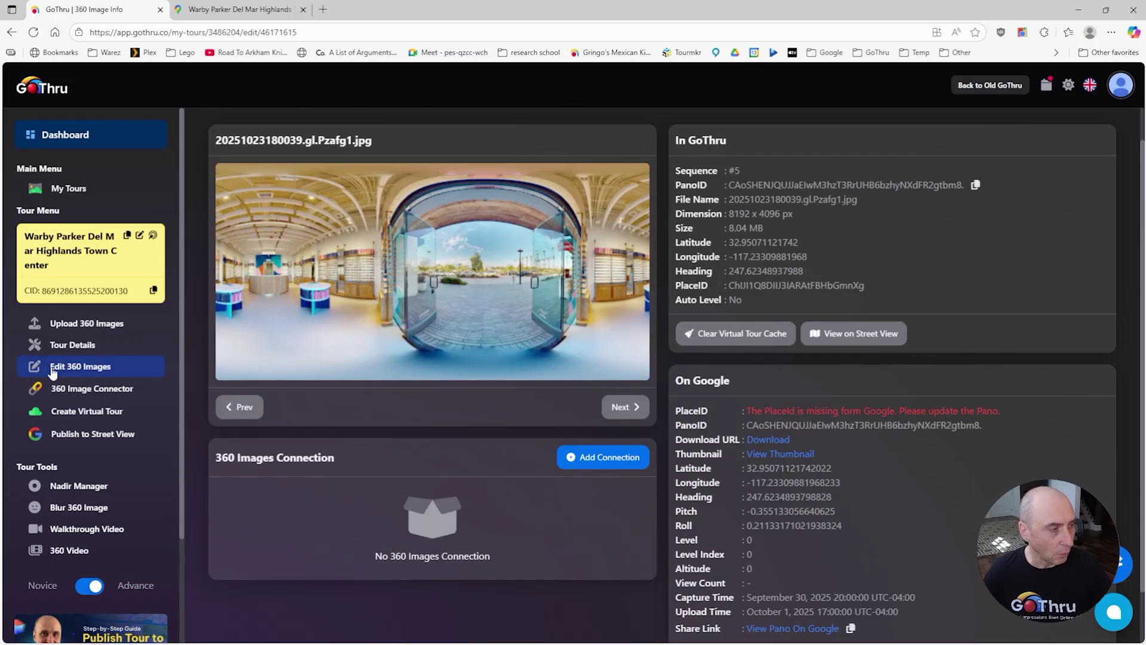
{"action": "left_click", "coordinate": [90, 371]}
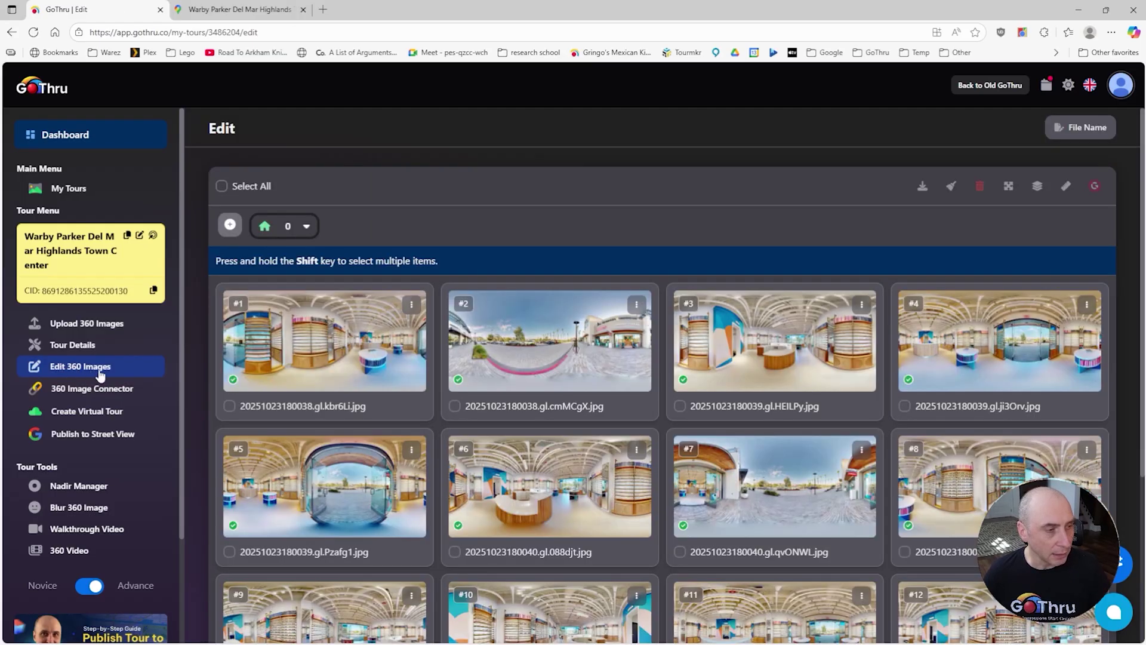
- Open the Warby Parker tour's 360 Image Connector, showing 0 connected and 13 unconnected images
{"action": "left_click", "coordinate": [60, 345]}
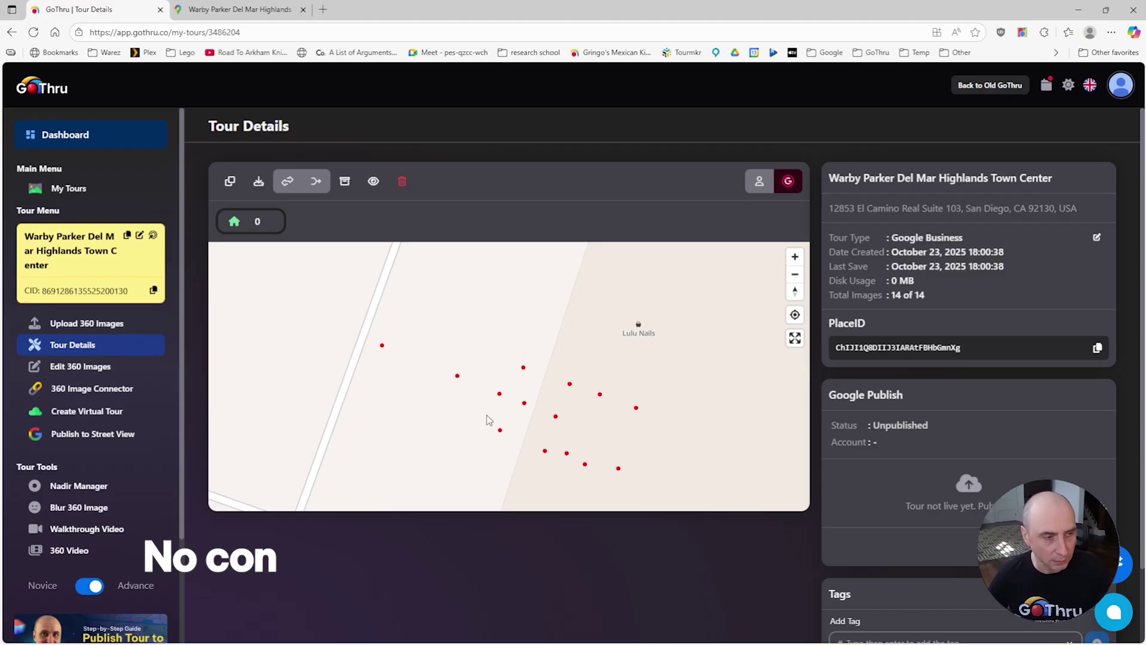
{"action": "left_click", "coordinate": [149, 395]}
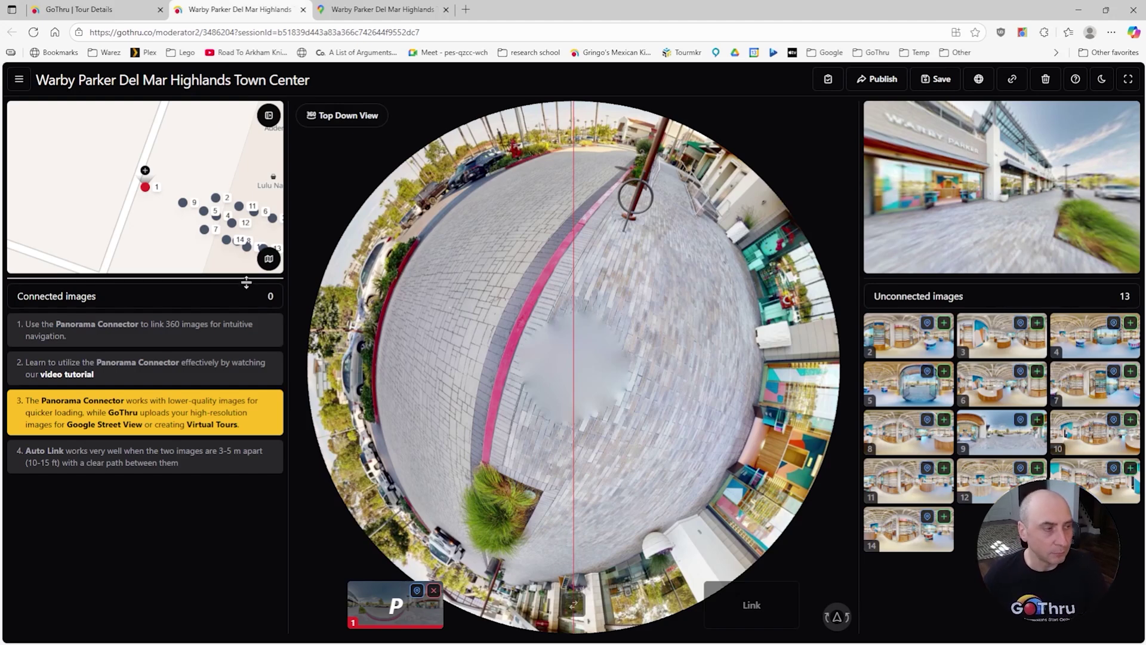
- Make the connector's map panel taller, then zoom and pan so the numbered panorama markers spread apart
{"action": "left_click_drag", "start_coordinate": [246, 282], "coordinate": [246, 407]}
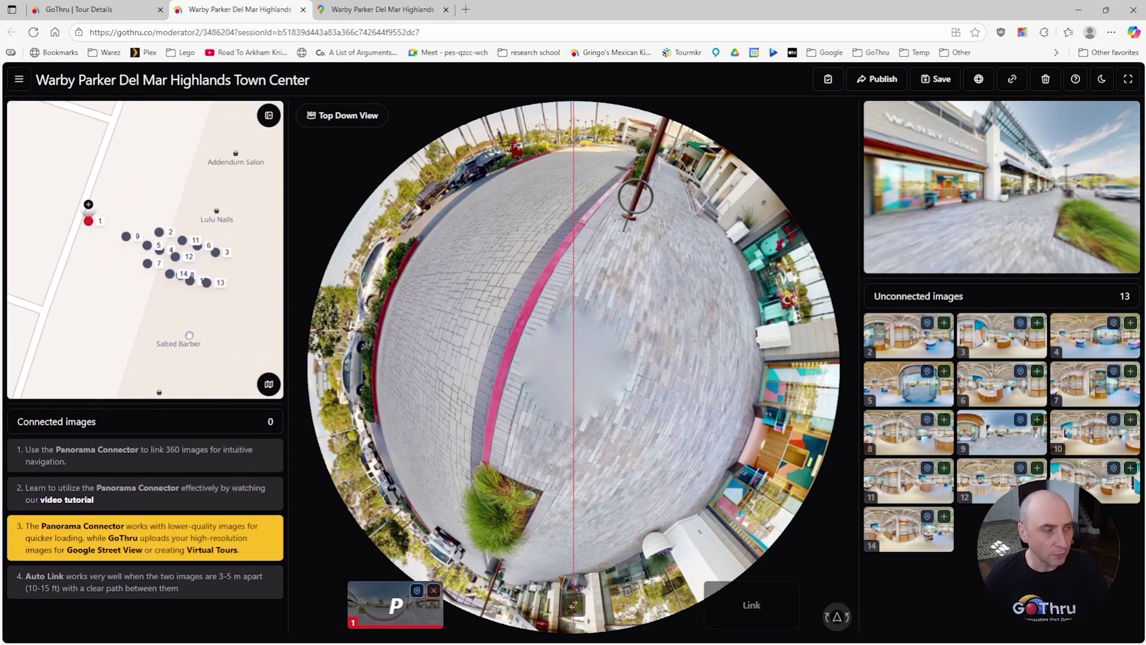
{"action": "left_click_drag", "start_coordinate": [188, 326], "coordinate": [183, 322]}
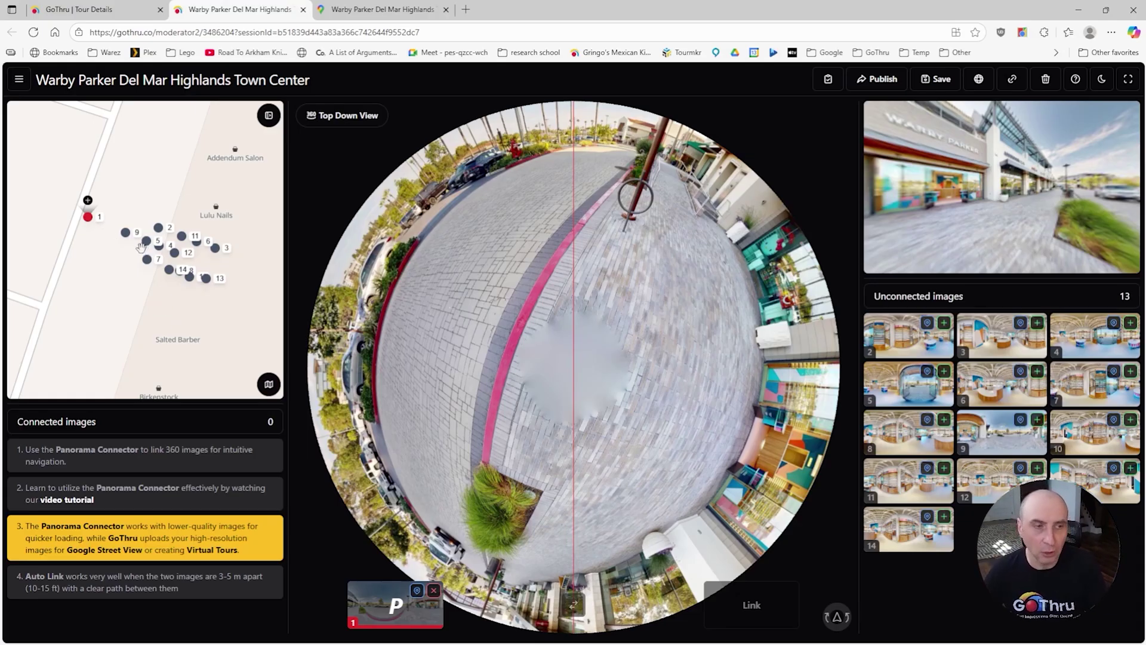
{"action": "scroll", "coordinate": [139, 241], "scroll_direction": "up", "scroll_amount": 3}
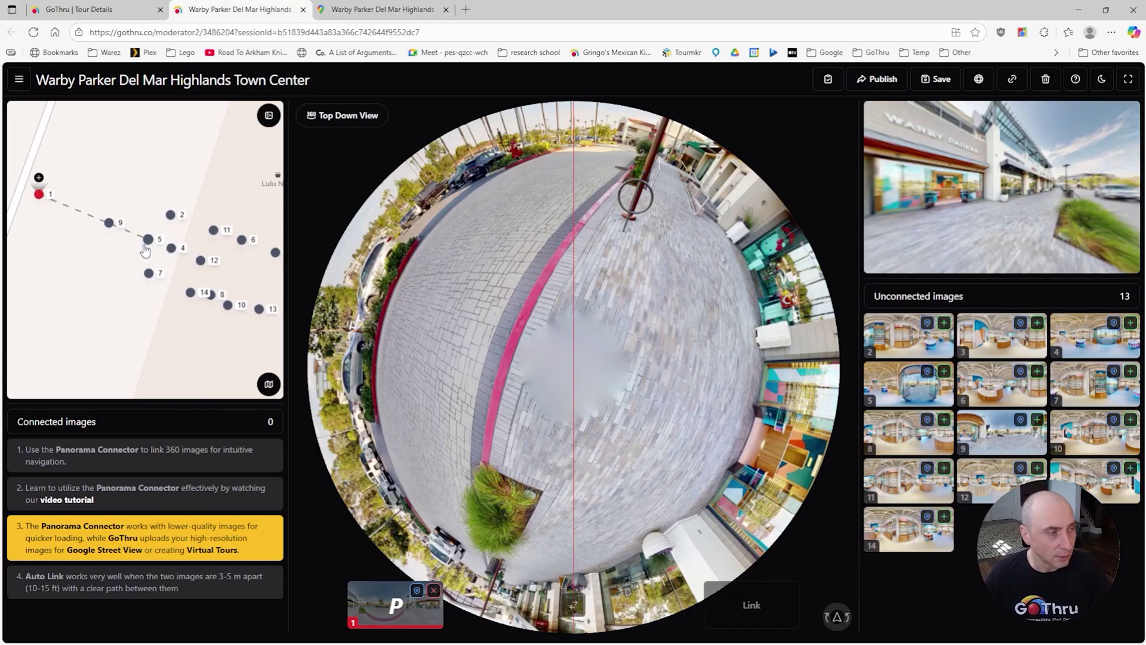
{"action": "left_click_drag", "start_coordinate": [76, 259], "coordinate": [93, 271]}
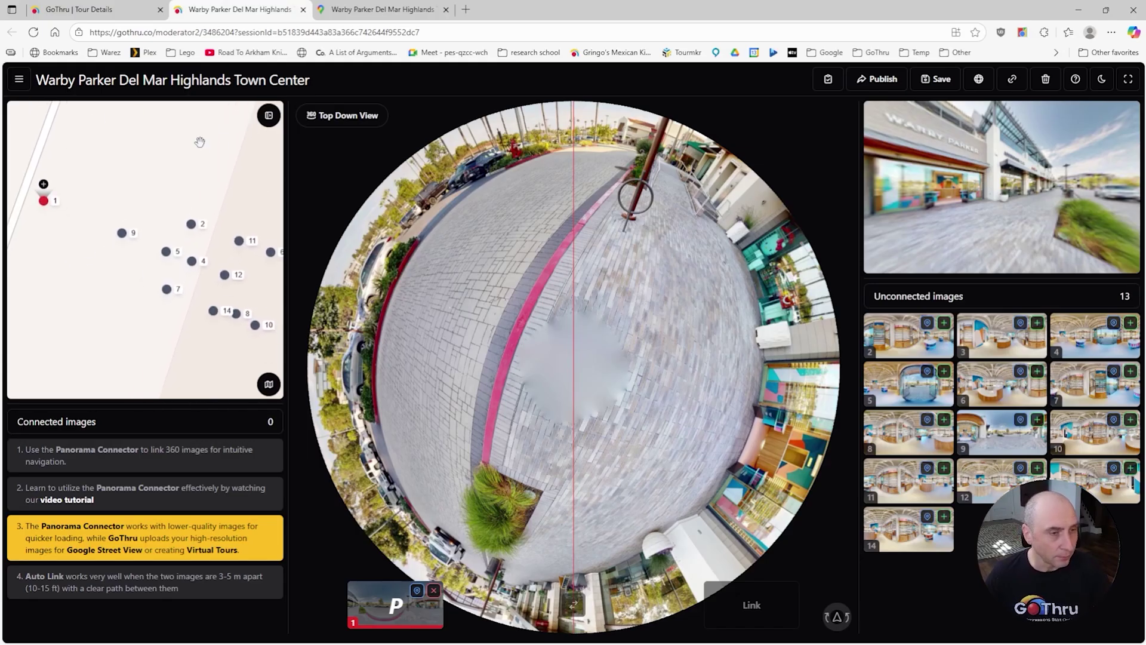
{"action": "left_click", "coordinate": [369, 116]}
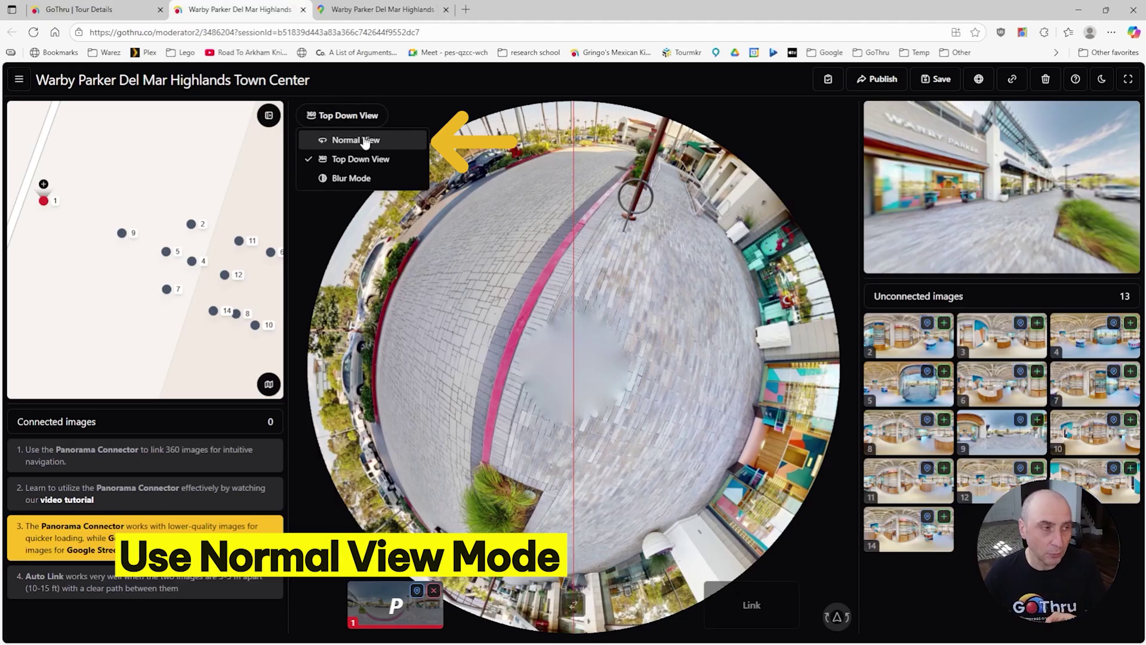
- Show panorama 1 in Normal View facing the Warby Parker storefront and widen the map to half the screen
{"action": "left_click", "coordinate": [364, 140]}
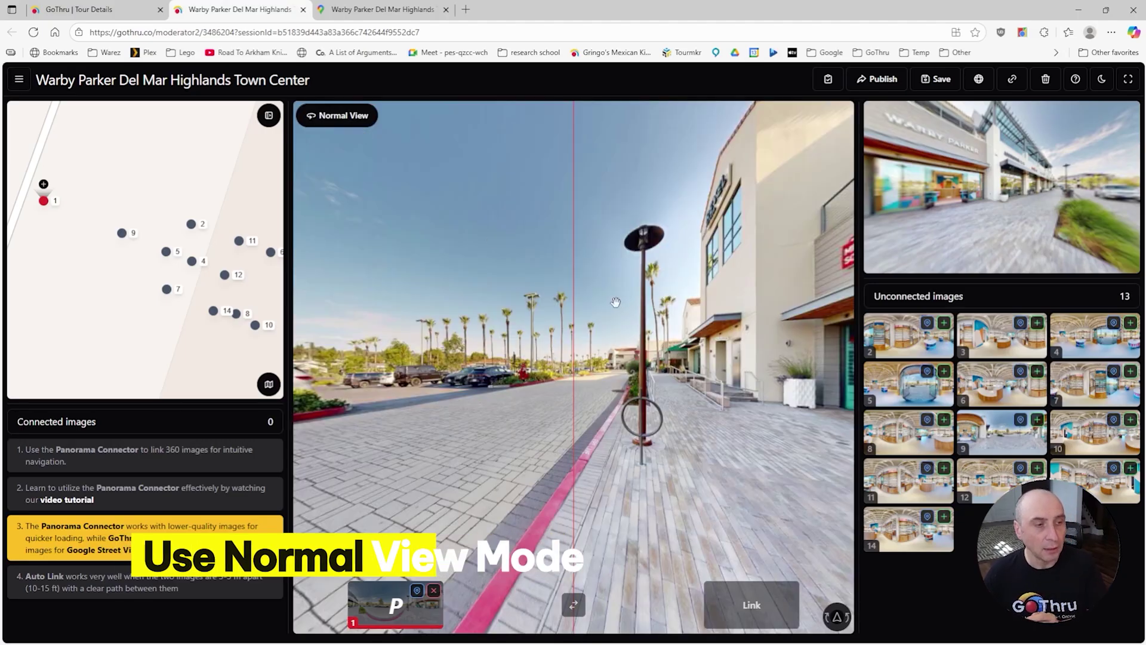
{"action": "left_click_drag", "start_coordinate": [635, 273], "coordinate": [289, 254]}
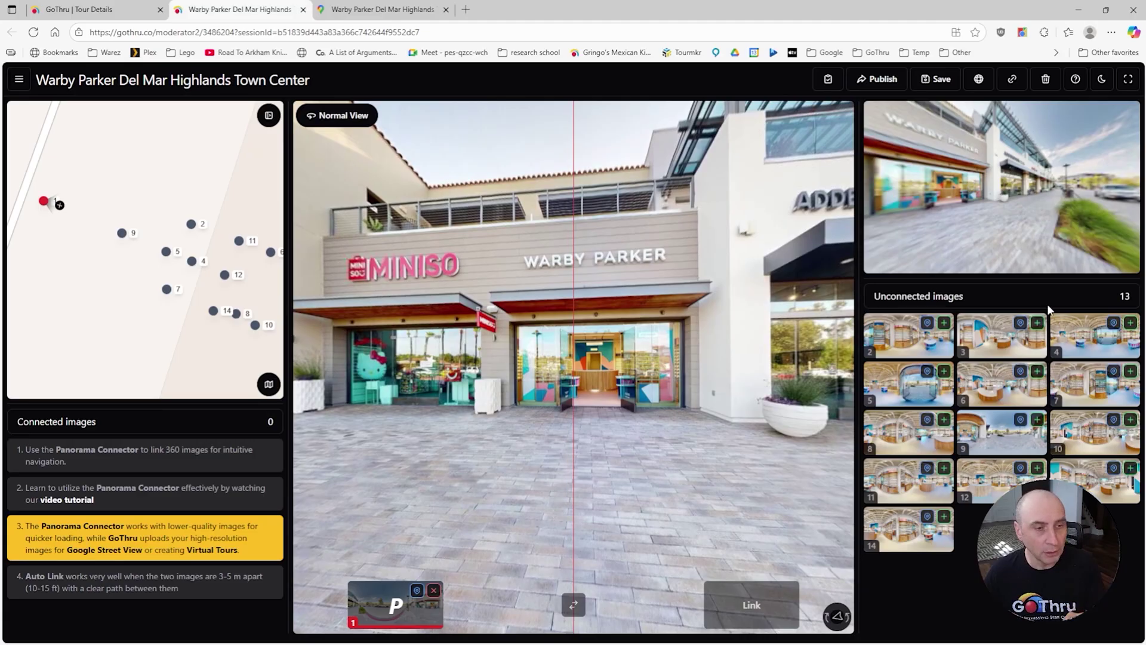
{"action": "left_click", "coordinate": [269, 117]}
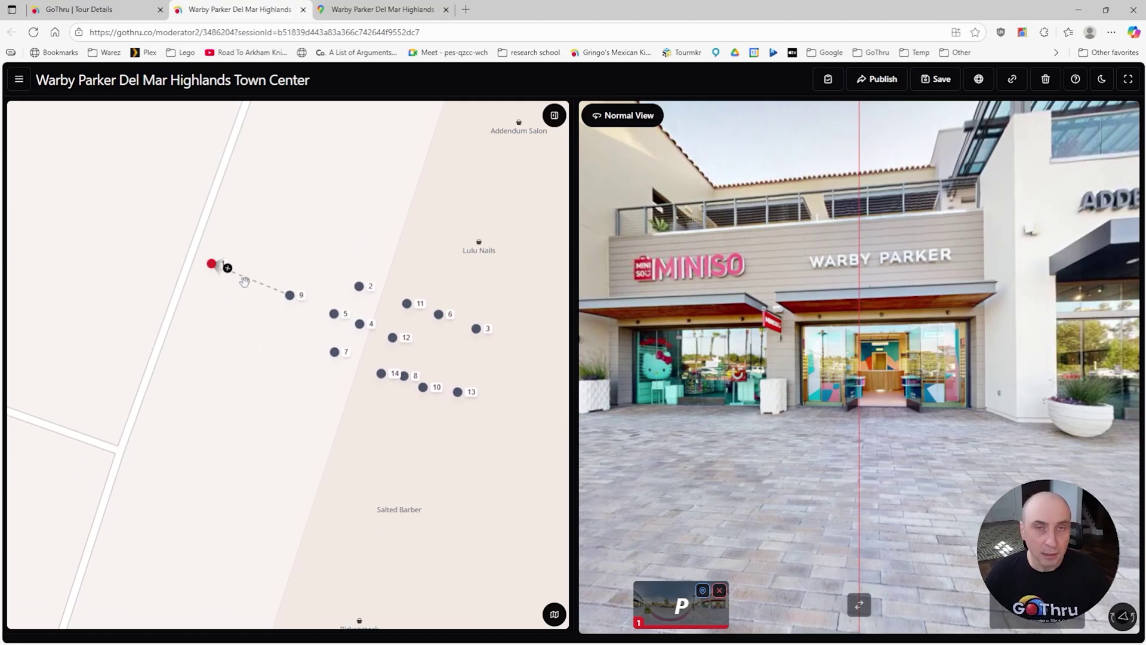
- Link panoramas 1 to 9, 9 to 5, and 5 to 4 on the map
{"action": "left_click", "coordinate": [211, 266]}
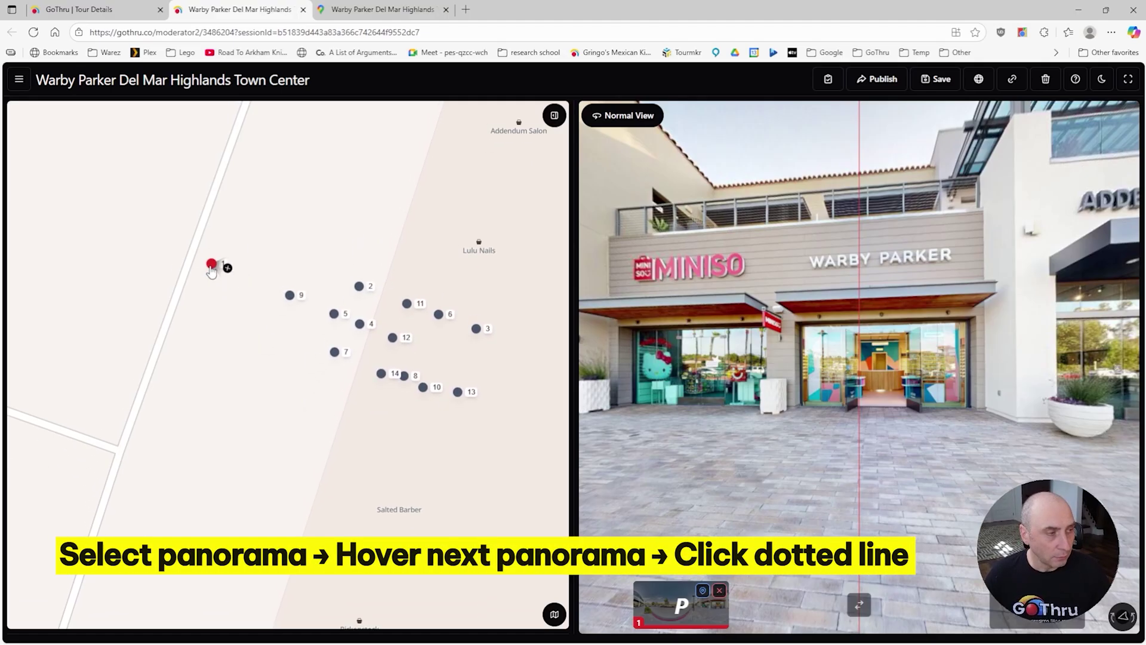
{"action": "mouse_move", "coordinate": [290, 301]}
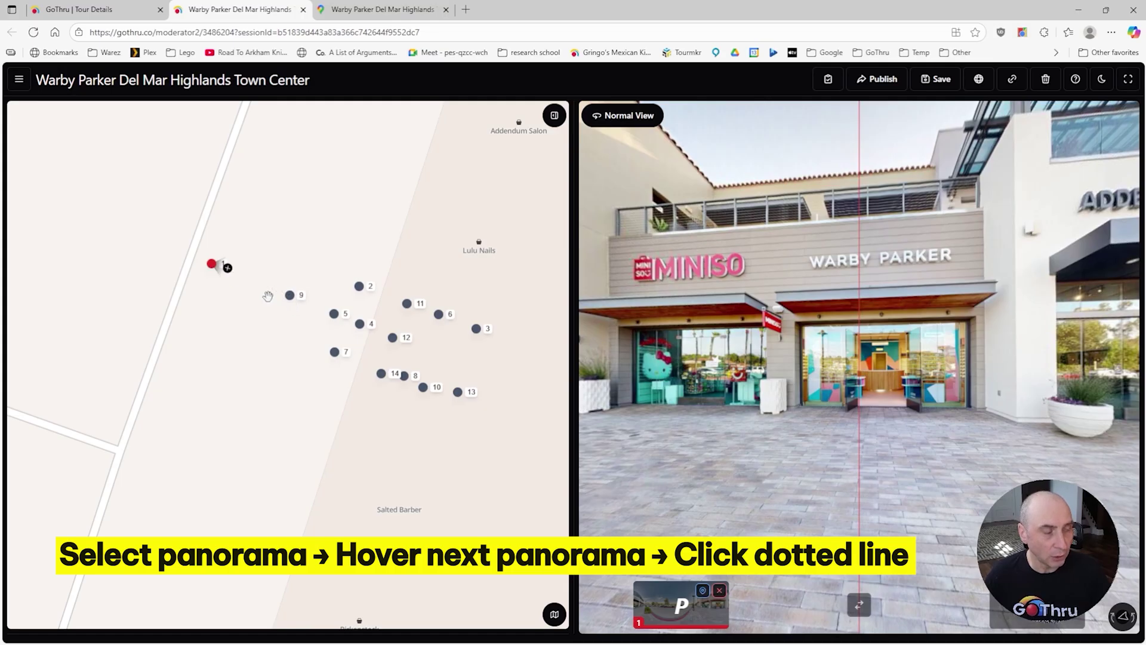
{"action": "left_click", "coordinate": [273, 291]}
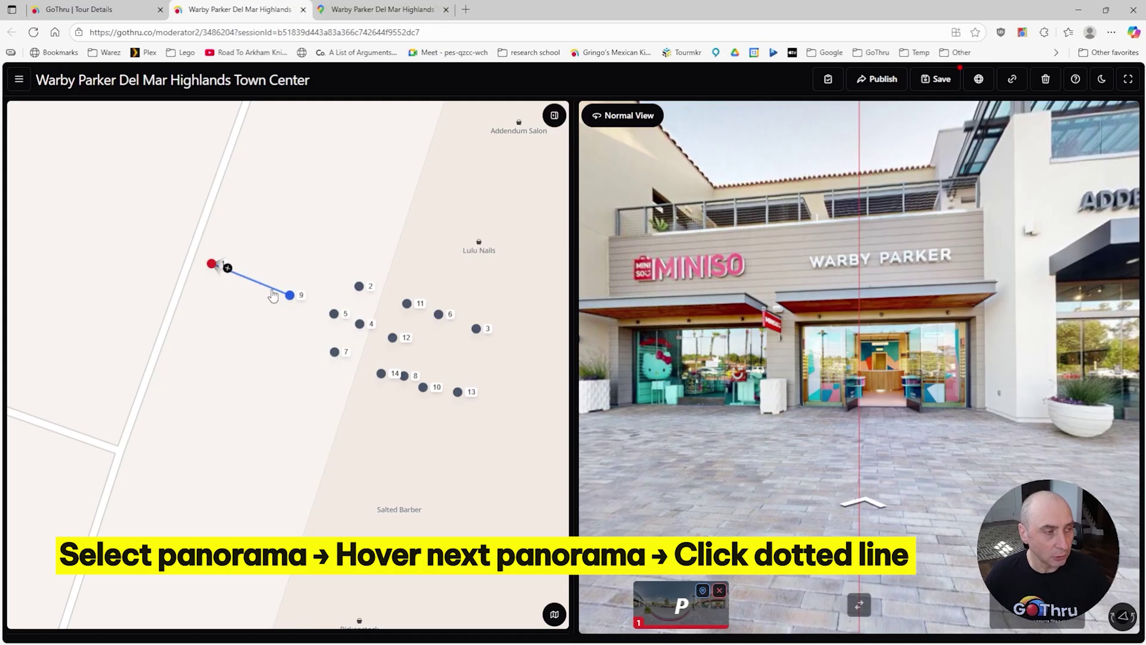
{"action": "left_click", "coordinate": [290, 297]}
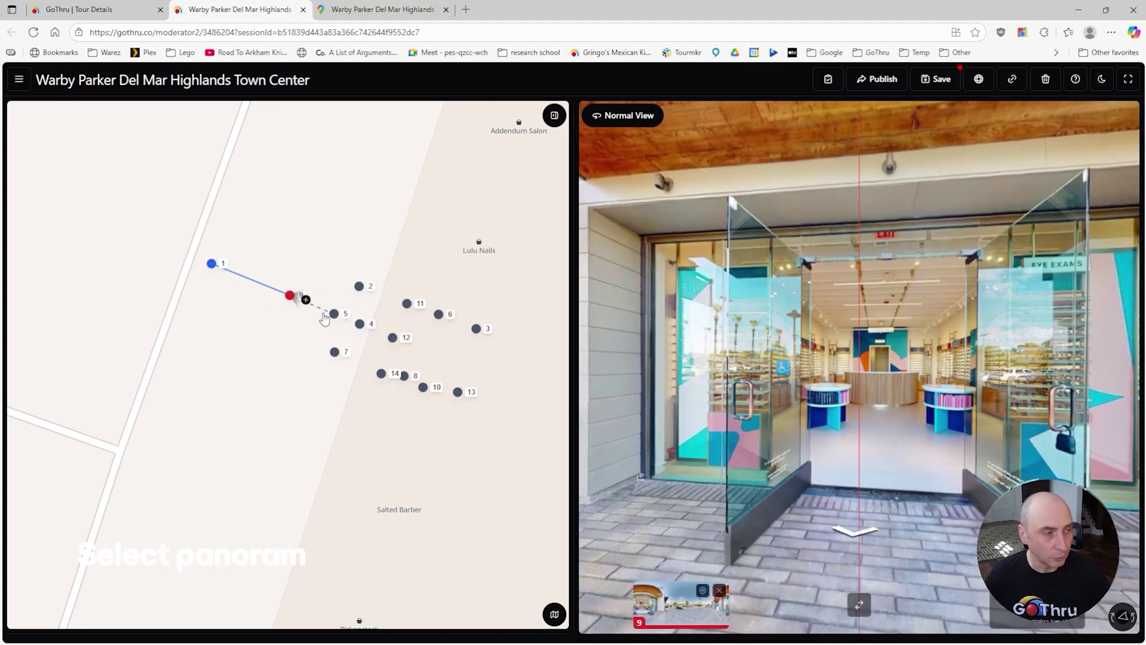
{"action": "mouse_move", "coordinate": [338, 312]}
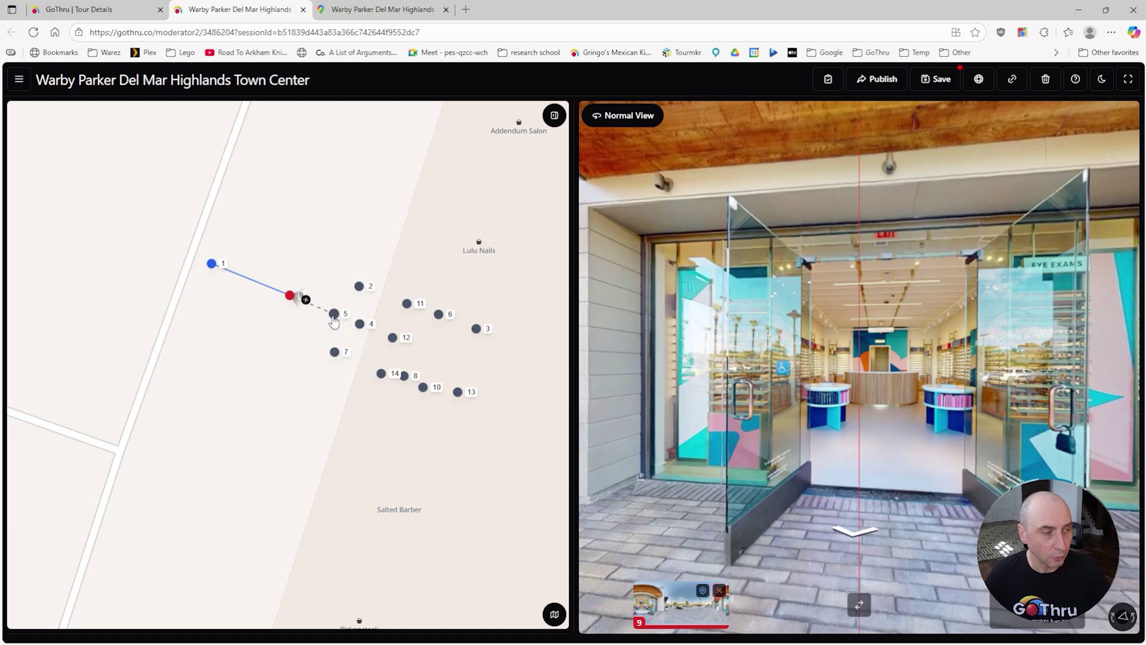
{"action": "left_click", "coordinate": [334, 314]}
{"action": "left_click", "coordinate": [334, 315]}
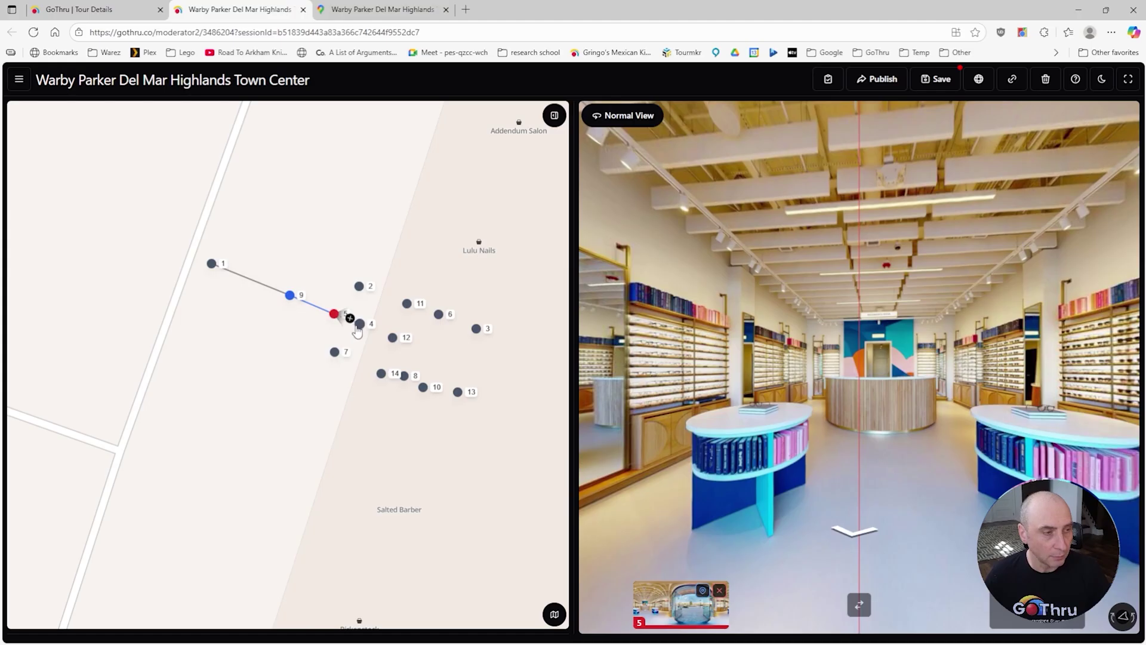
{"action": "scroll", "coordinate": [364, 332], "scroll_direction": "up", "scroll_amount": 2}
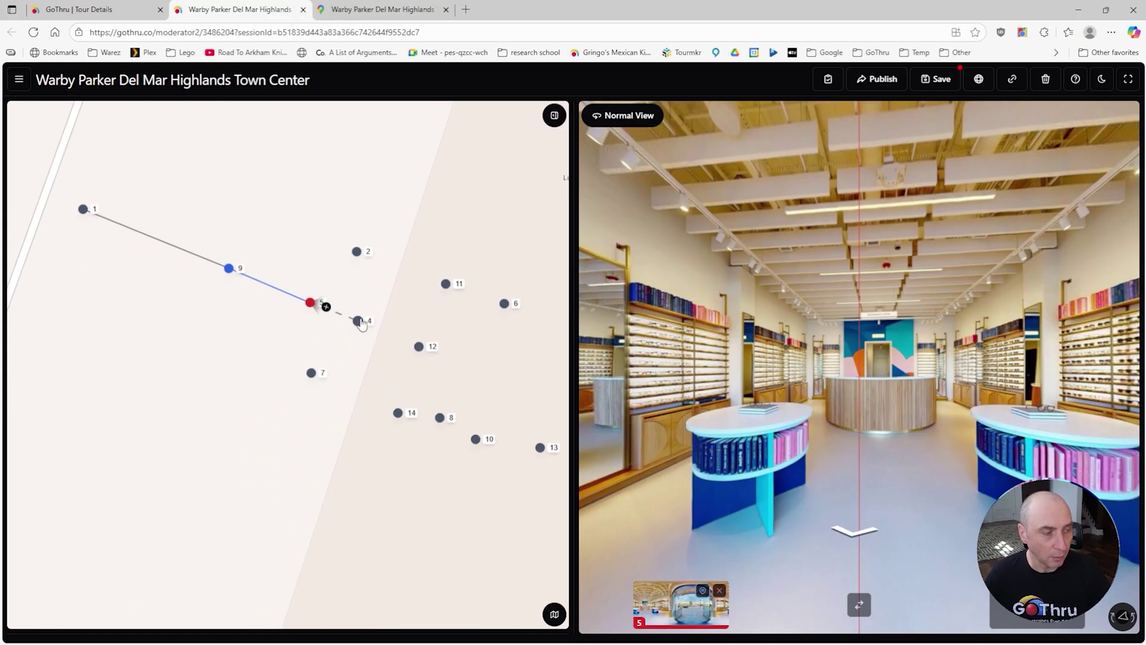
{"action": "left_click", "coordinate": [357, 320]}
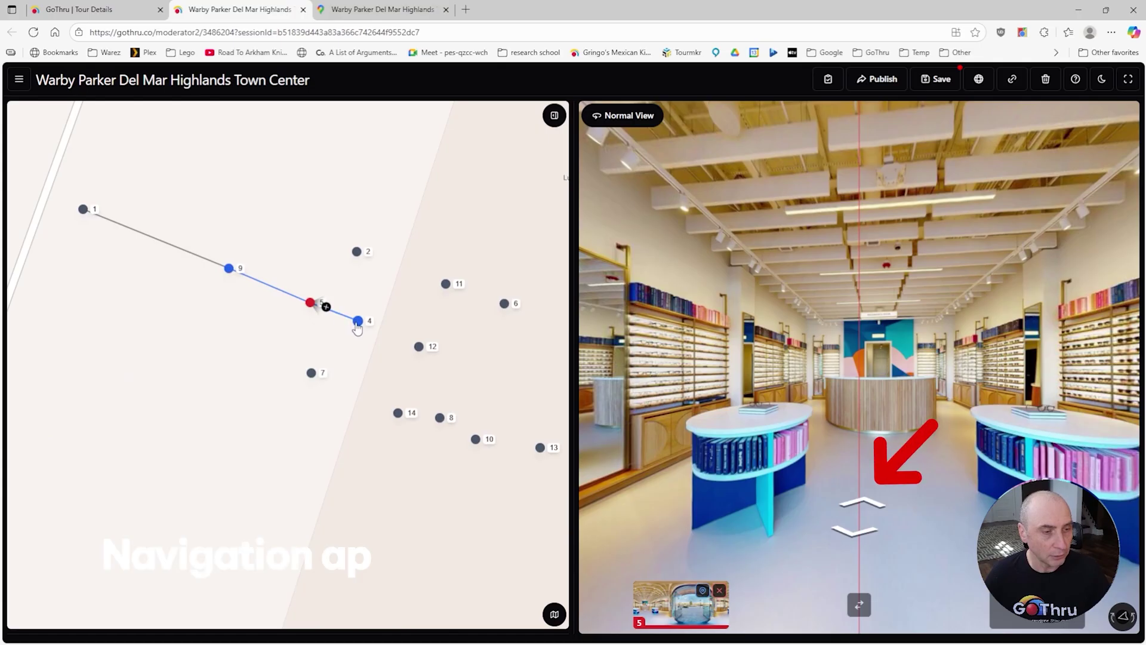
- Follow the new links between the storefront and panorama 4, then link panorama 2 to 5
{"action": "left_click", "coordinate": [868, 506]}
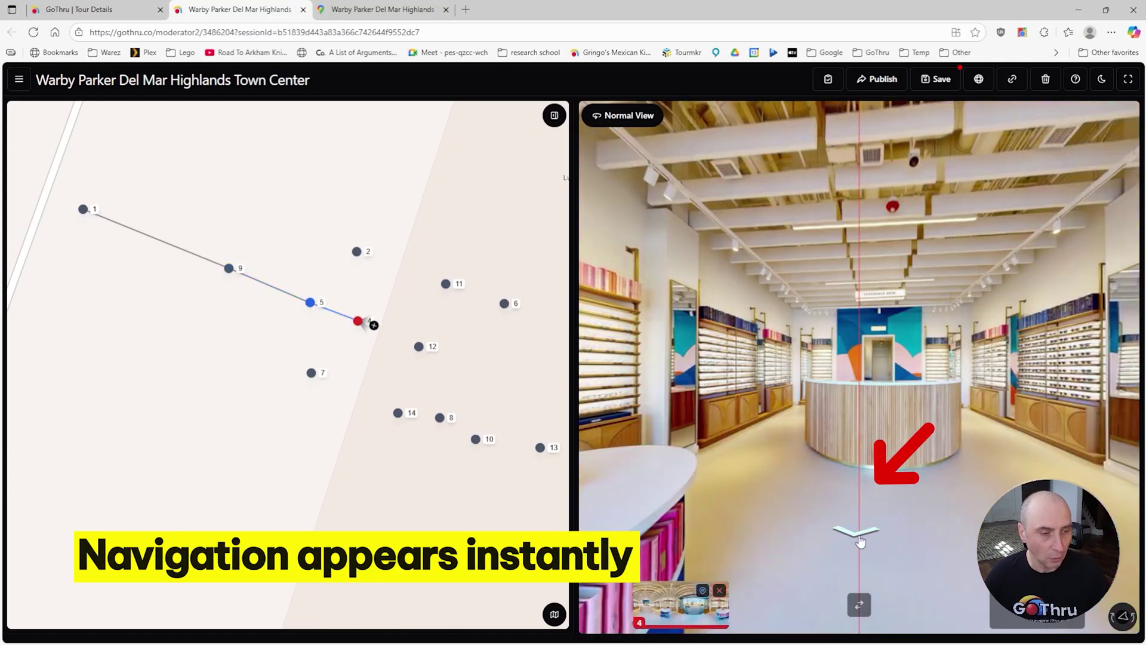
{"action": "left_click", "coordinate": [859, 534]}
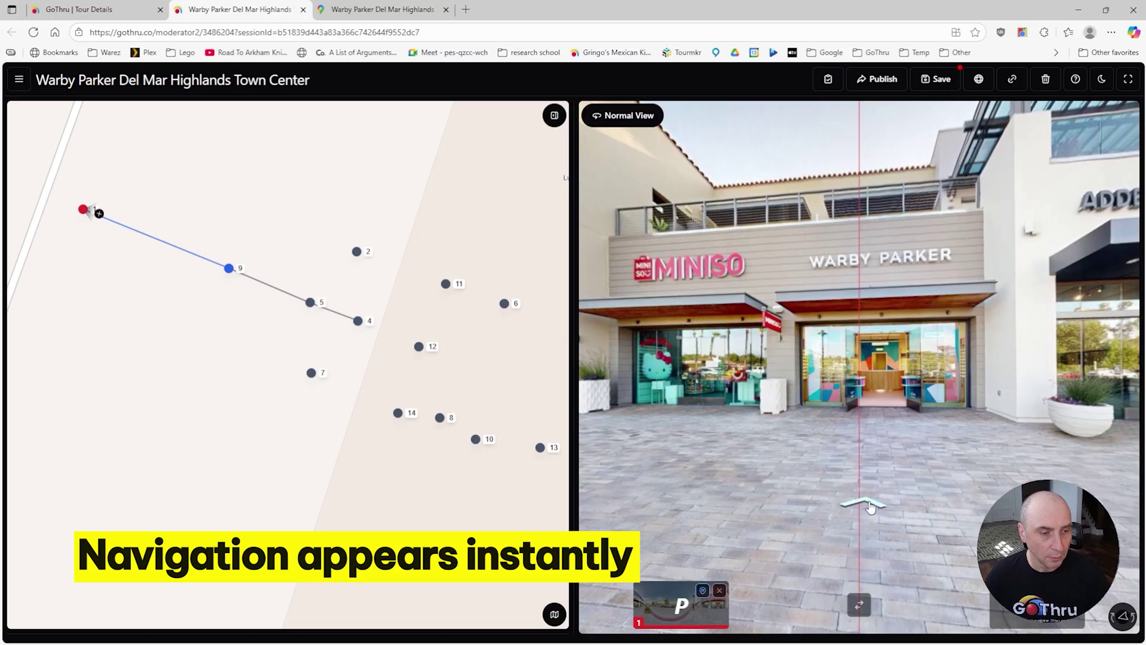
{"action": "left_click", "coordinate": [869, 505]}
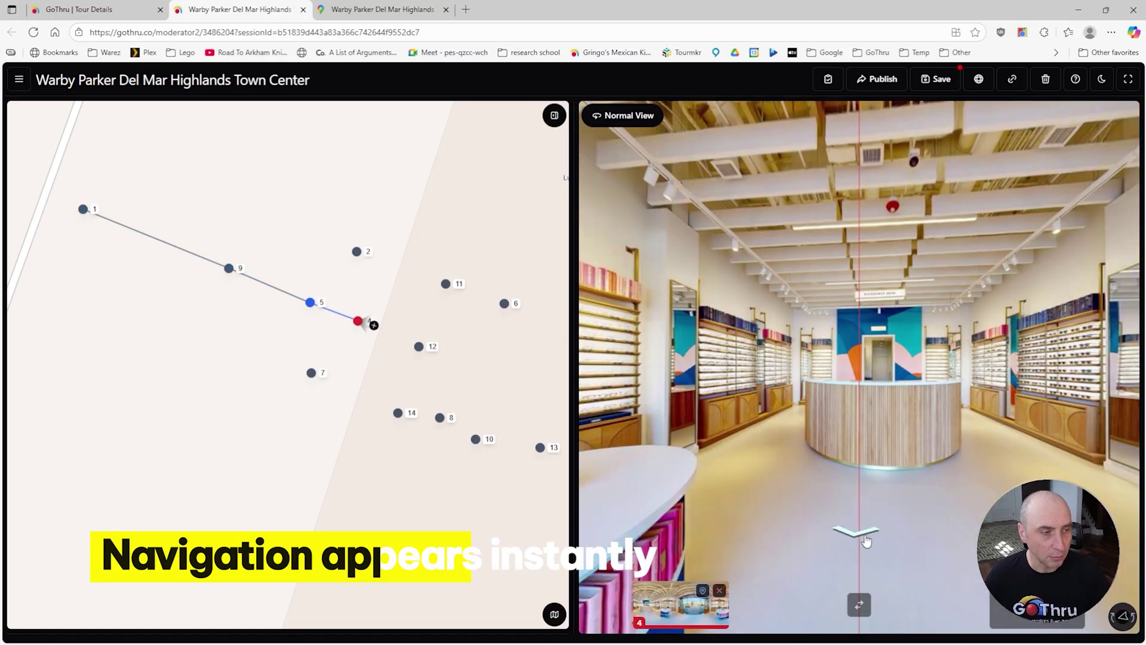
{"action": "left_click", "coordinate": [865, 535]}
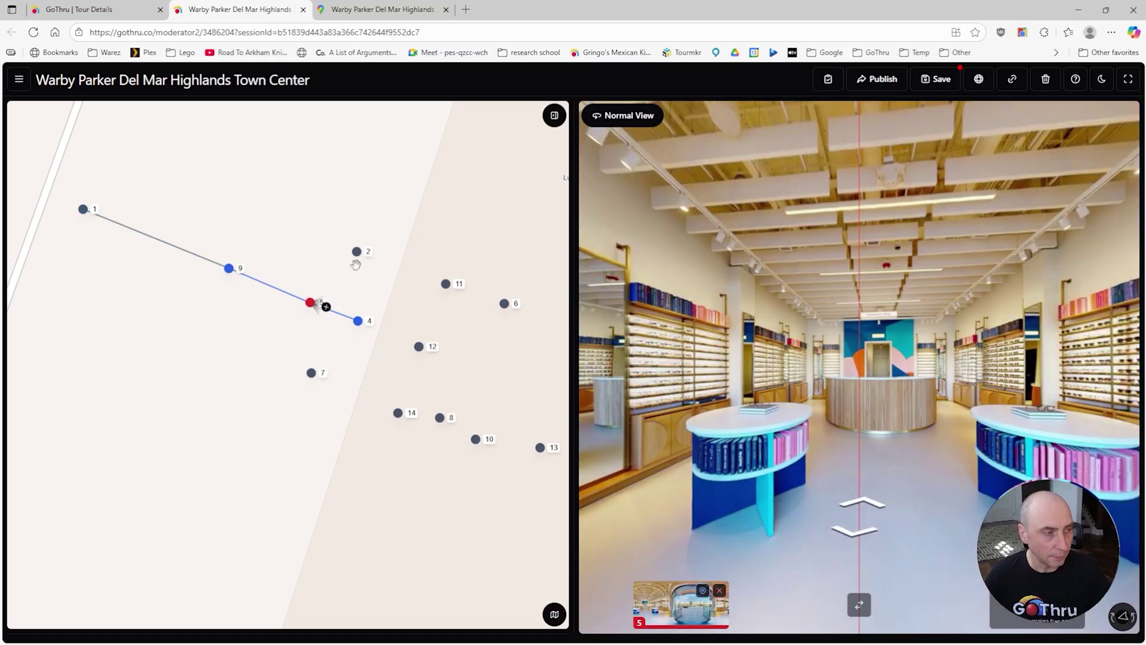
{"action": "left_click_drag", "start_coordinate": [356, 251], "coordinate": [311, 301]}
- Link panorama 5 to 7, walk between linked panoramas with W and S, then open panorama 2
{"action": "left_click_drag", "start_coordinate": [311, 372], "coordinate": [310, 302]}
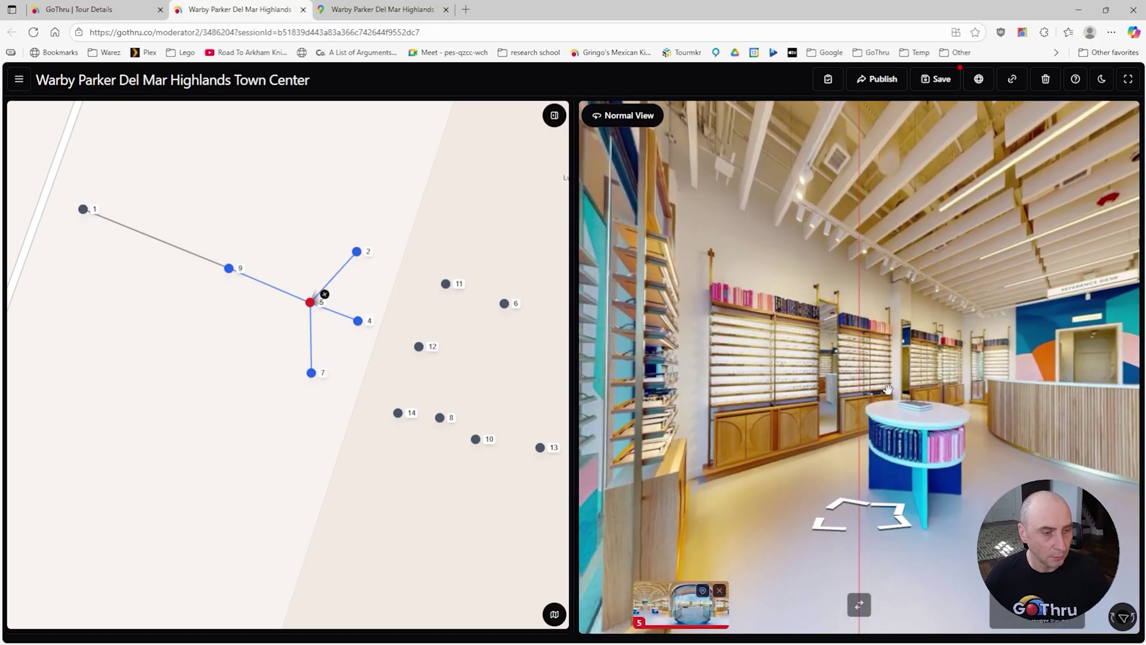
{"action": "left_click_drag", "start_coordinate": [888, 389], "coordinate": [791, 362]}
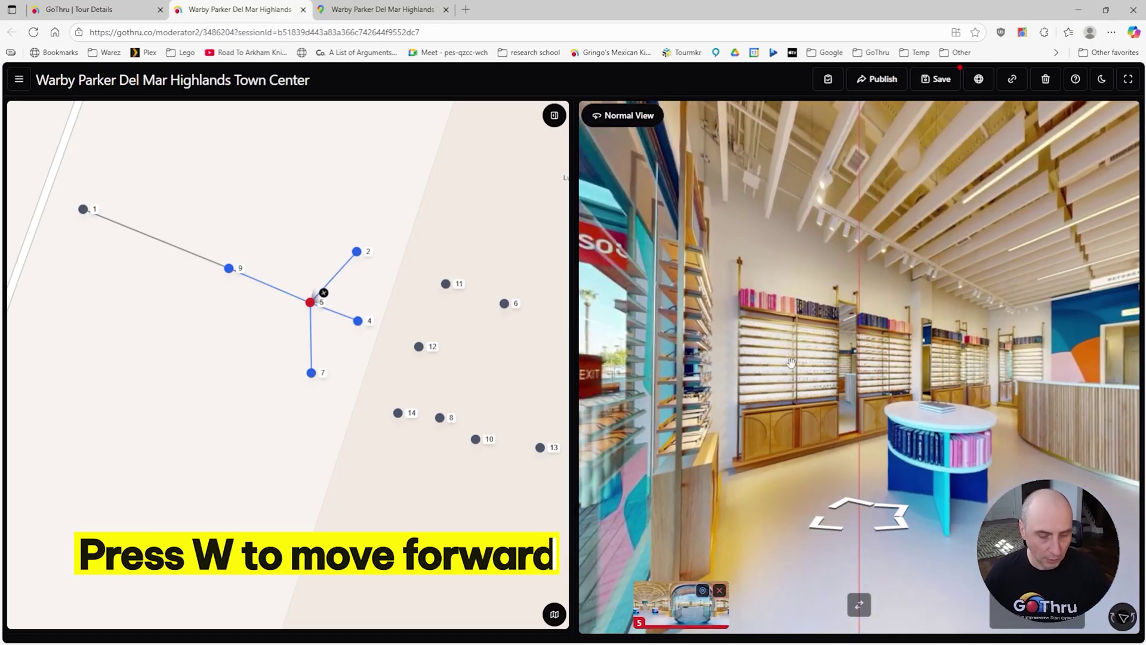
{"action": "key", "text": "w"}
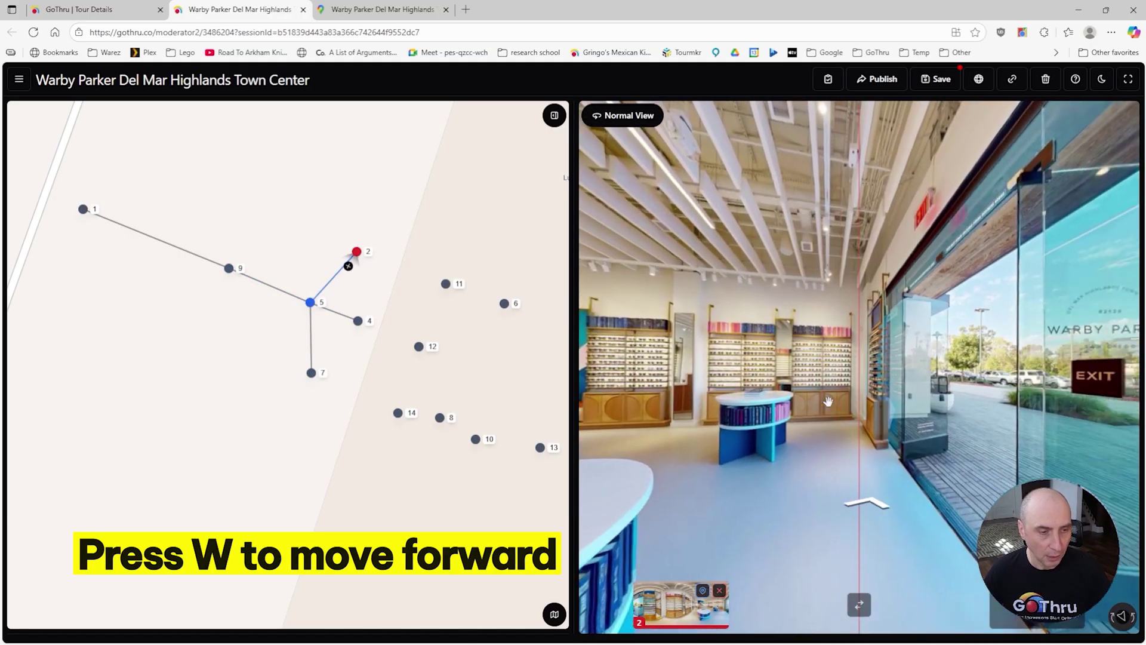
{"action": "key", "text": "w"}
{"action": "key", "text": "w"}
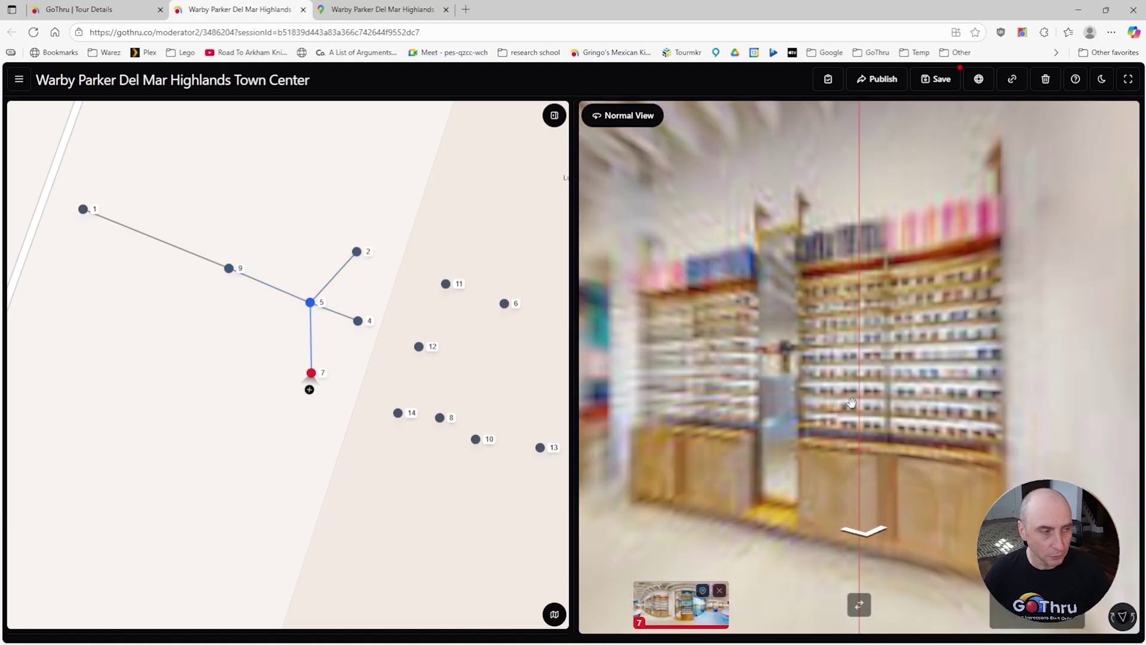
{"action": "key", "text": "s"}
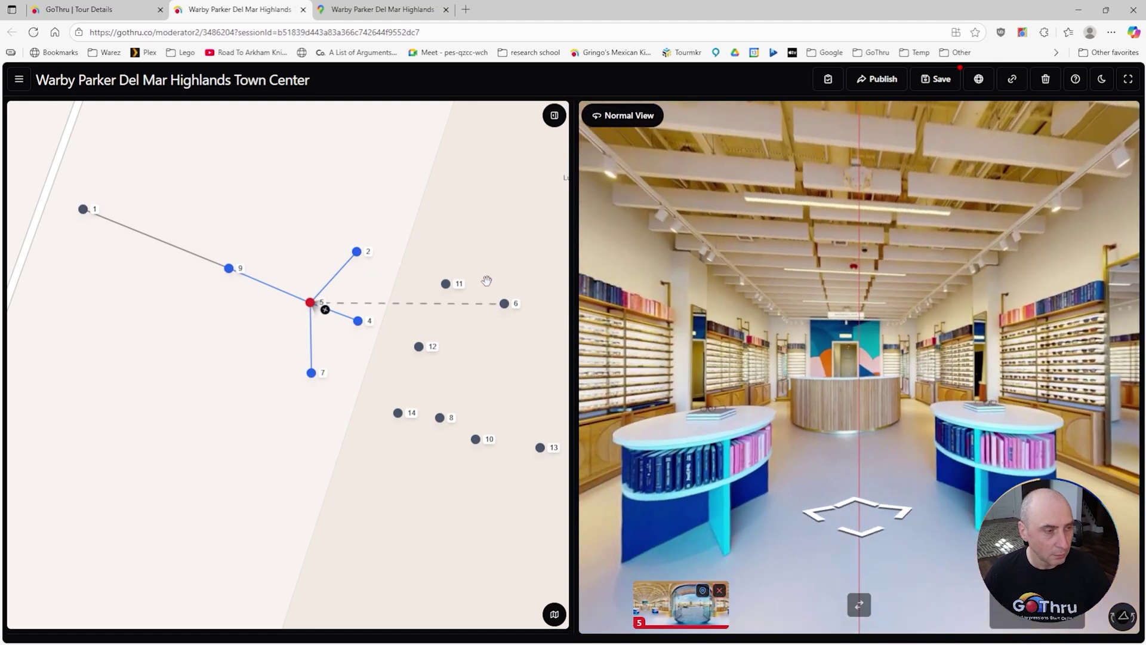
{"action": "left_click", "coordinate": [356, 251]}
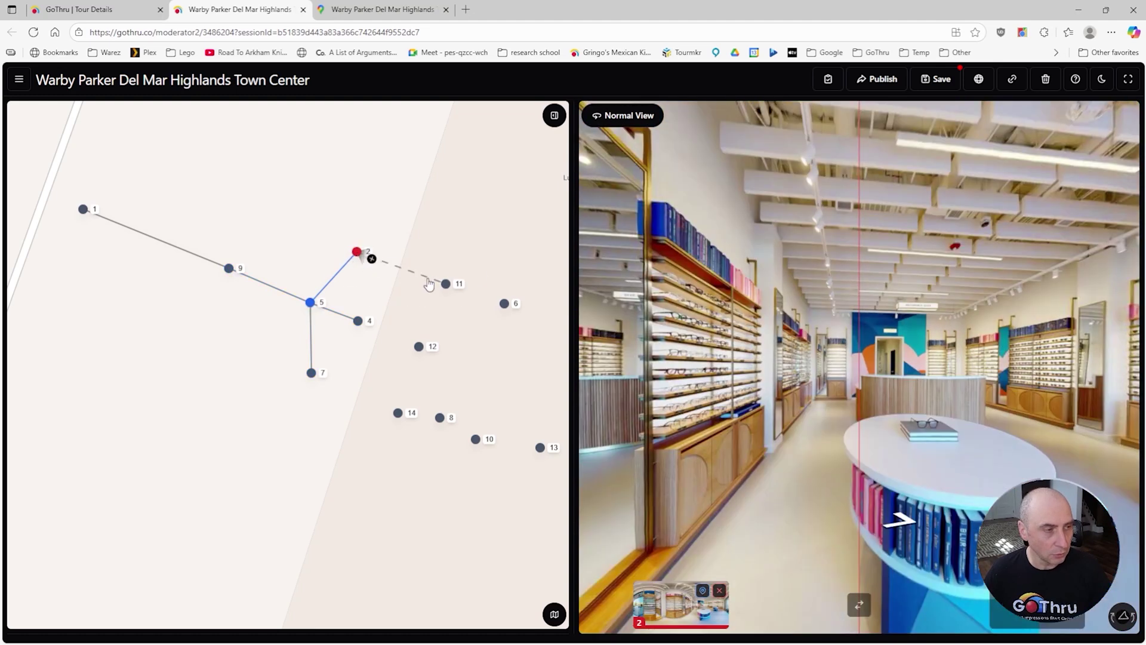
- Link panoramas 2–11–6, then chain panoramas 7–14–8–10–13
{"action": "left_click", "coordinate": [446, 283]}
{"action": "left_click", "coordinate": [504, 303]}
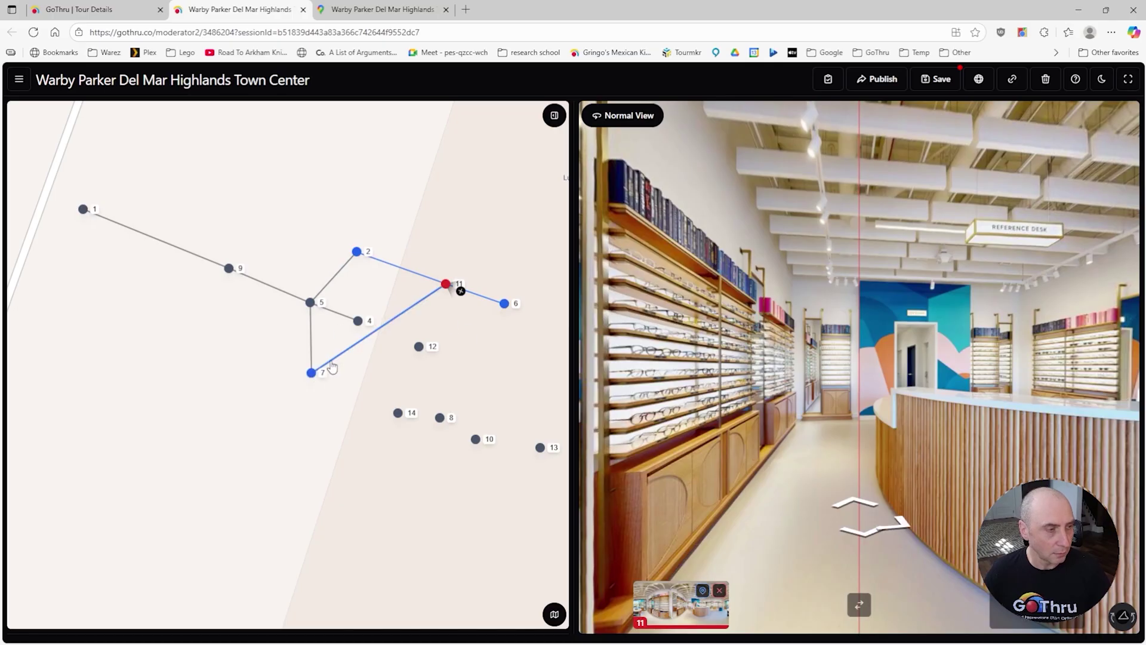
{"action": "left_click", "coordinate": [312, 373]}
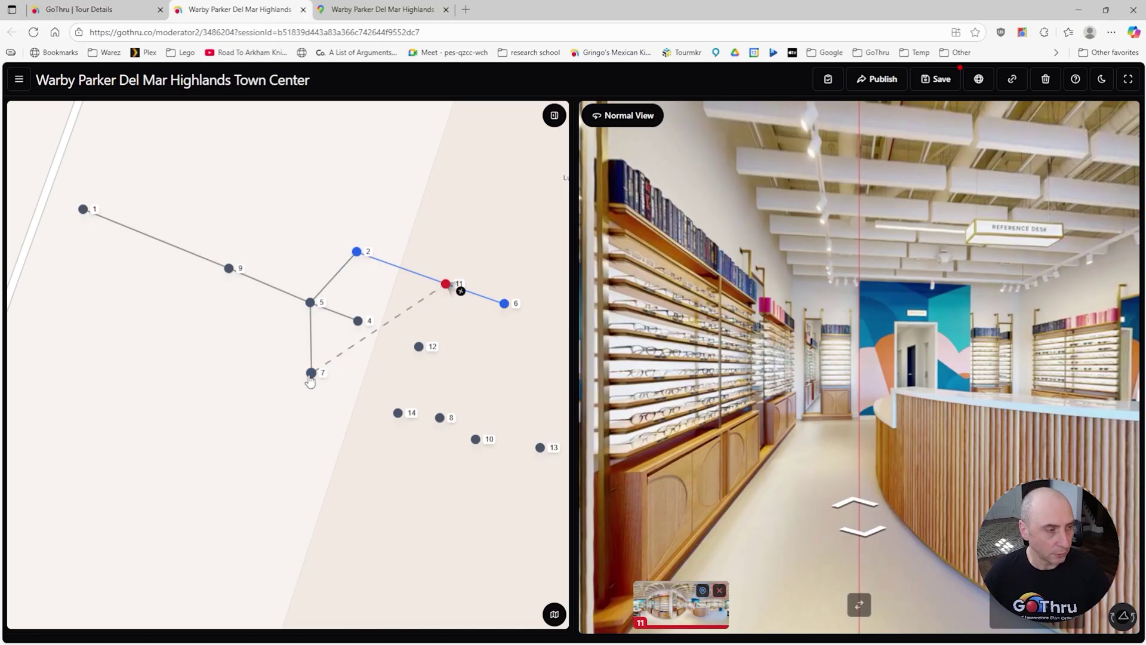
{"action": "left_click", "coordinate": [397, 413]}
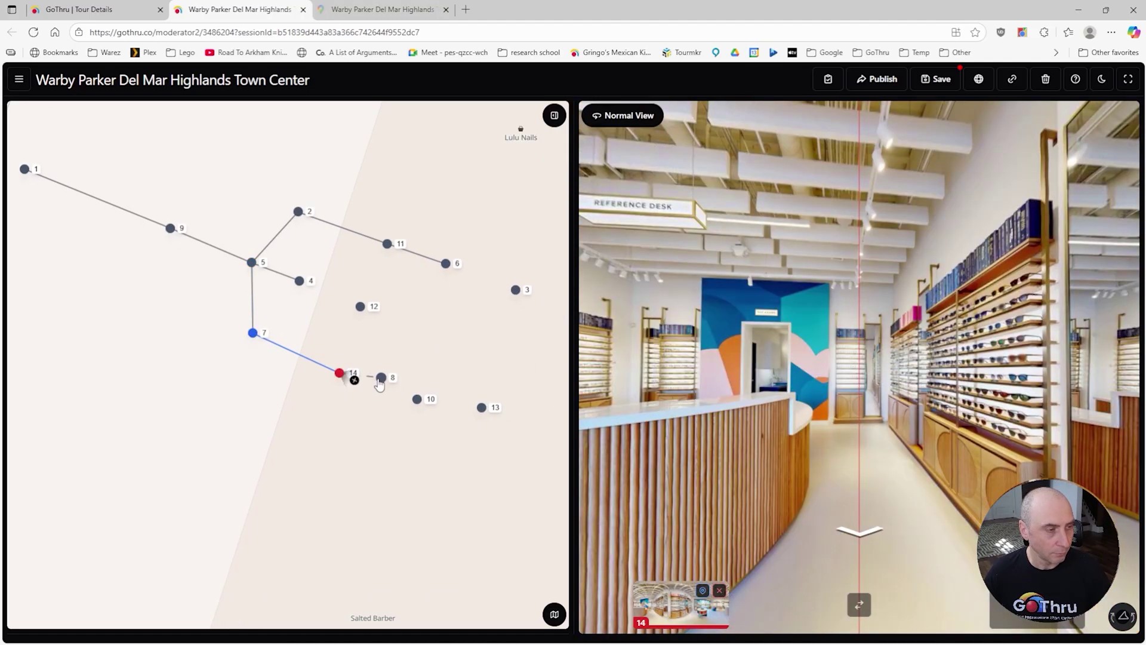
{"action": "left_click", "coordinate": [381, 377]}
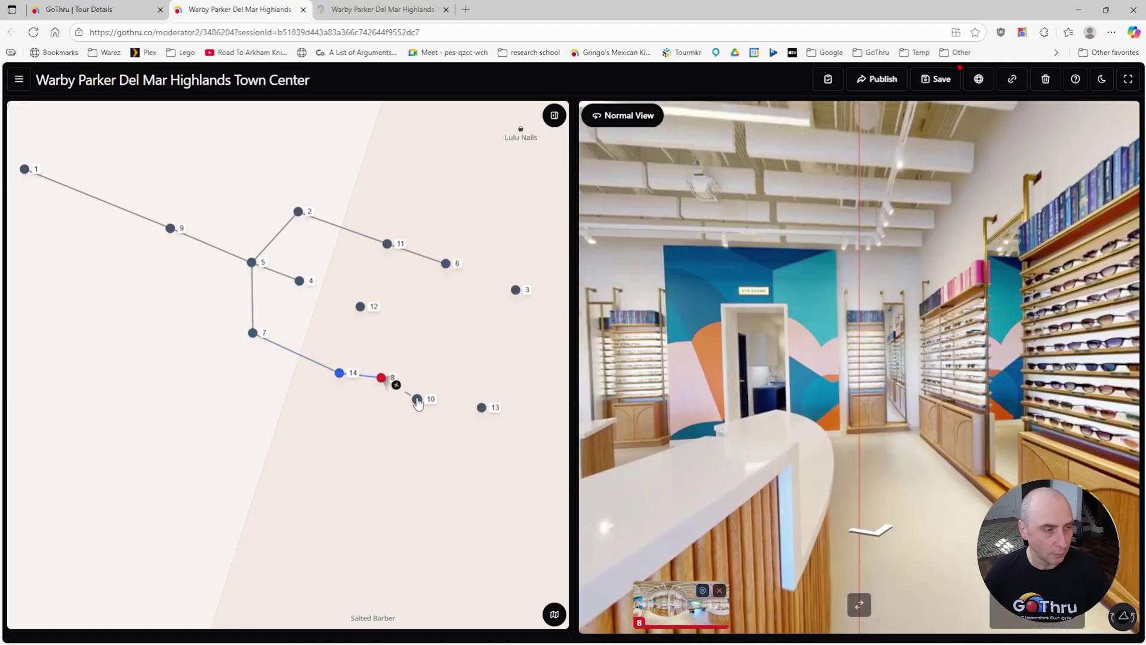
{"action": "left_click", "coordinate": [418, 399]}
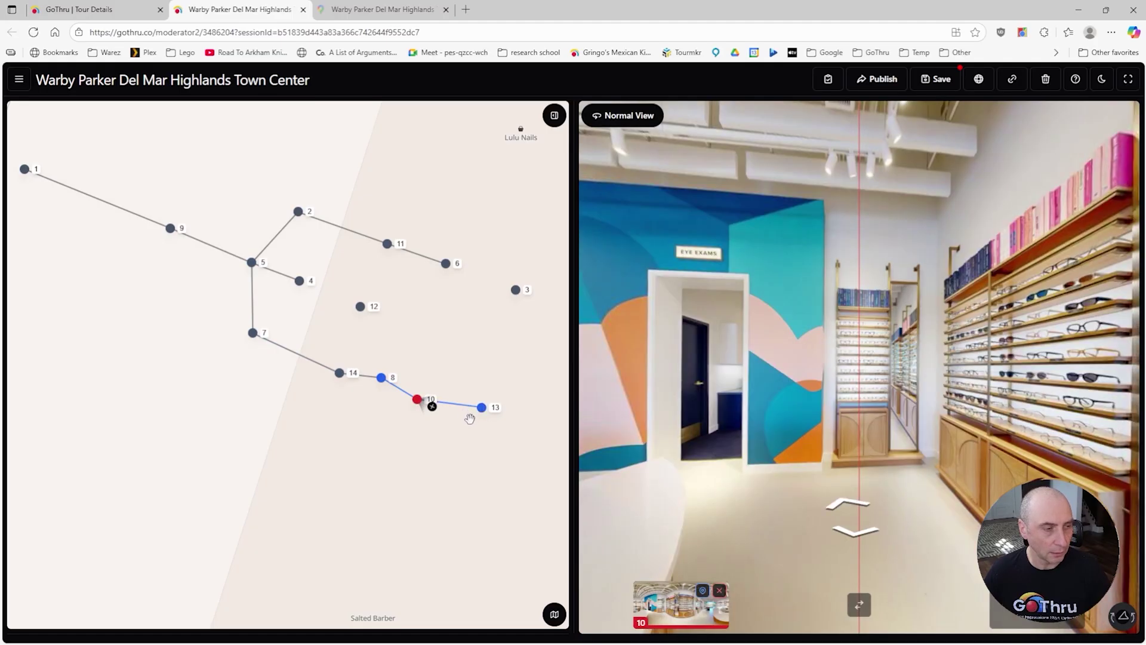
{"action": "left_click", "coordinate": [481, 408]}
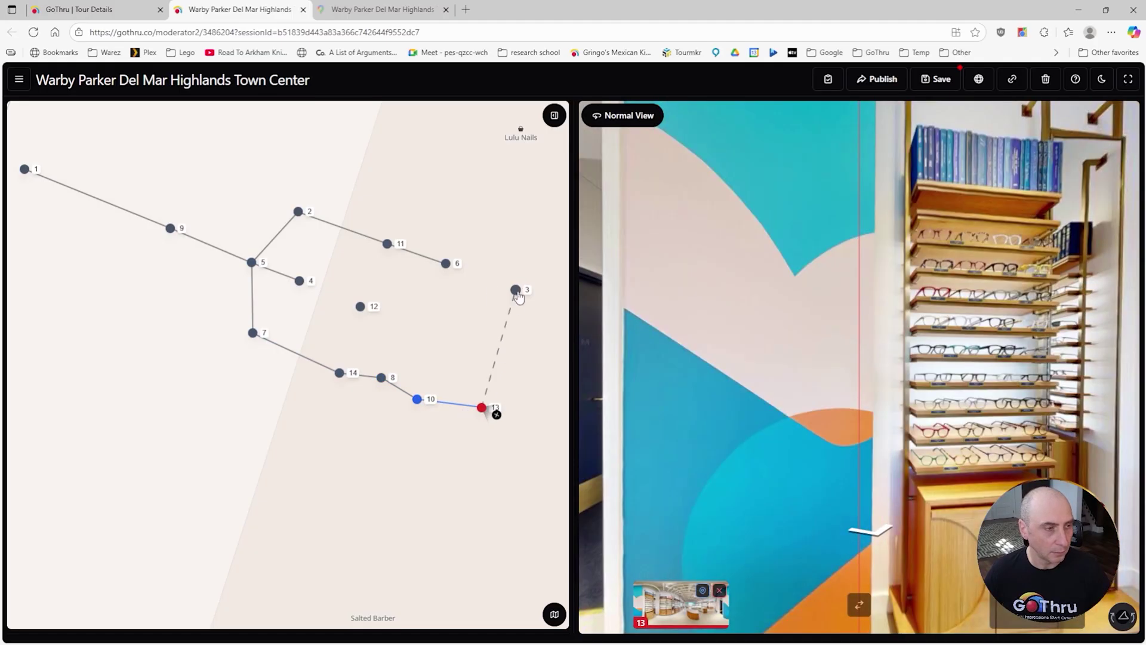
- Connect panorama 13 to 3 and panorama 3 to 6, closing the loop
{"action": "left_click", "coordinate": [515, 290]}
{"action": "left_click", "coordinate": [960, 332]}
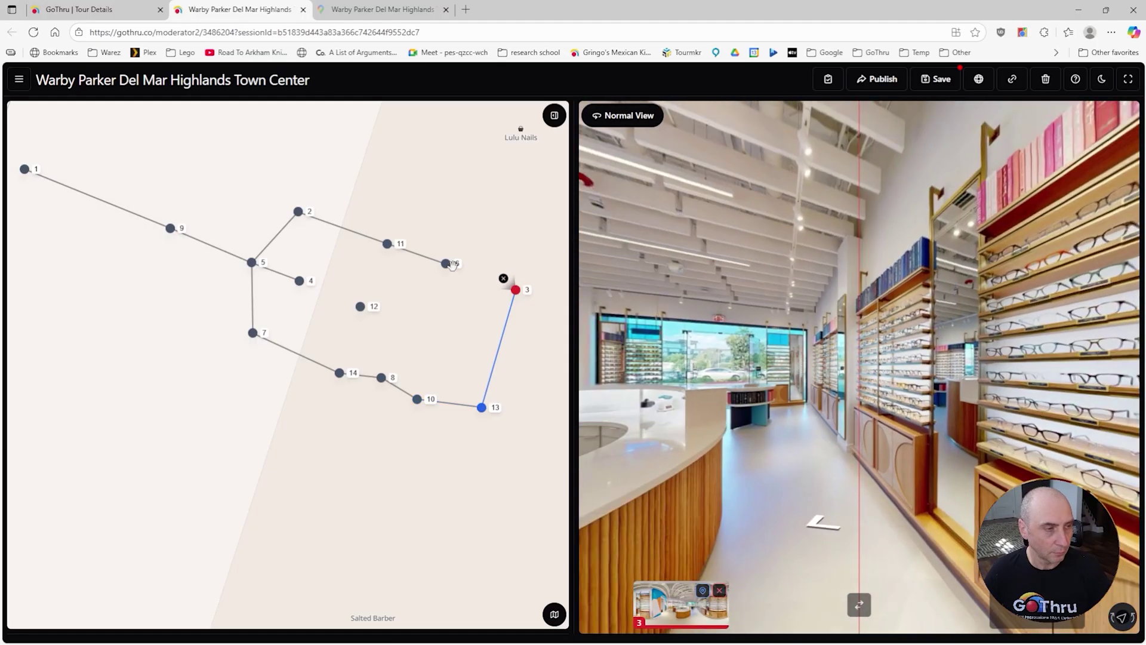
{"action": "left_click", "coordinate": [447, 264]}
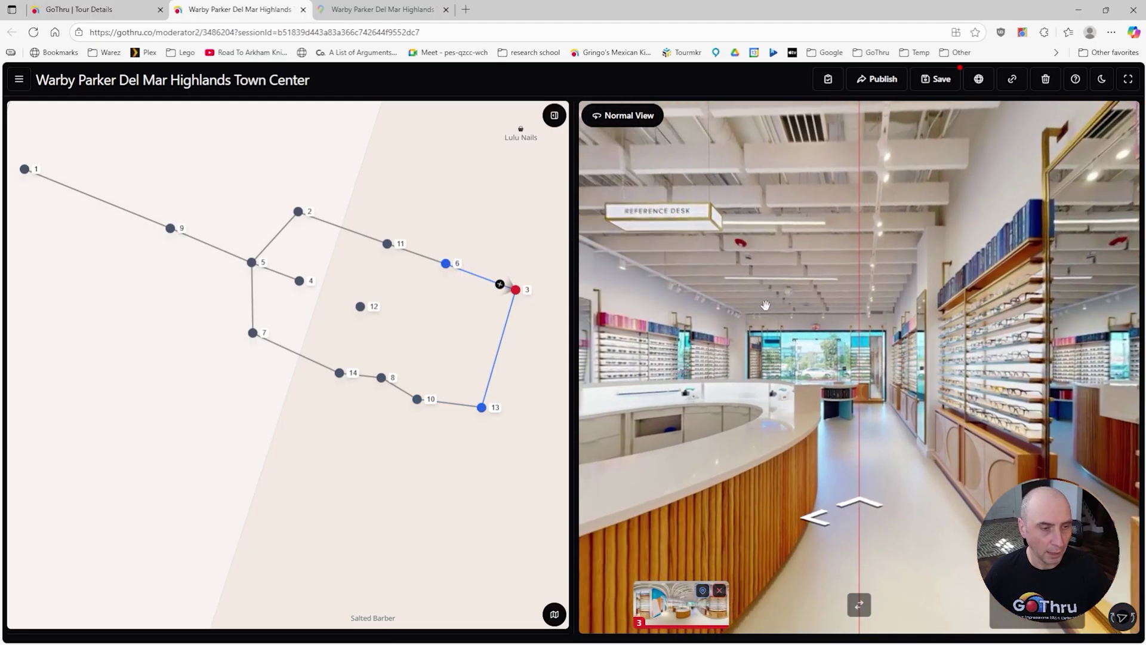
{"action": "left_click", "coordinate": [765, 305]}
- Link panoramas 4–12–11 and 12–14, then pan the map to show all panoramas
{"action": "left_click", "coordinate": [299, 281]}
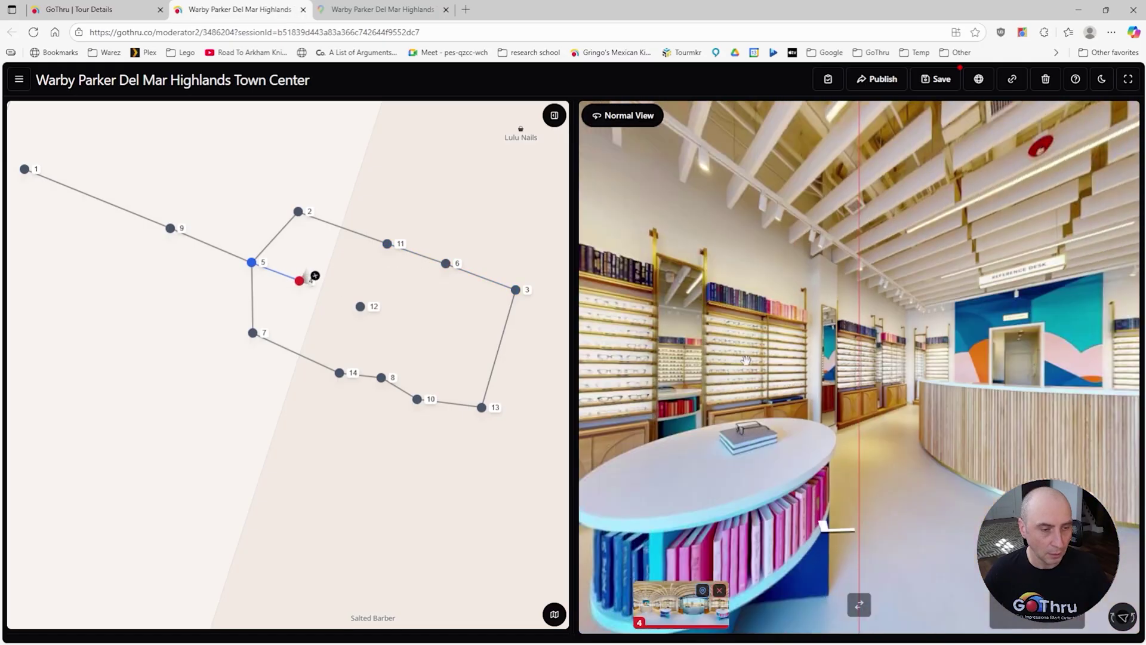
{"action": "left_click_drag", "start_coordinate": [746, 360], "coordinate": [590, 358]}
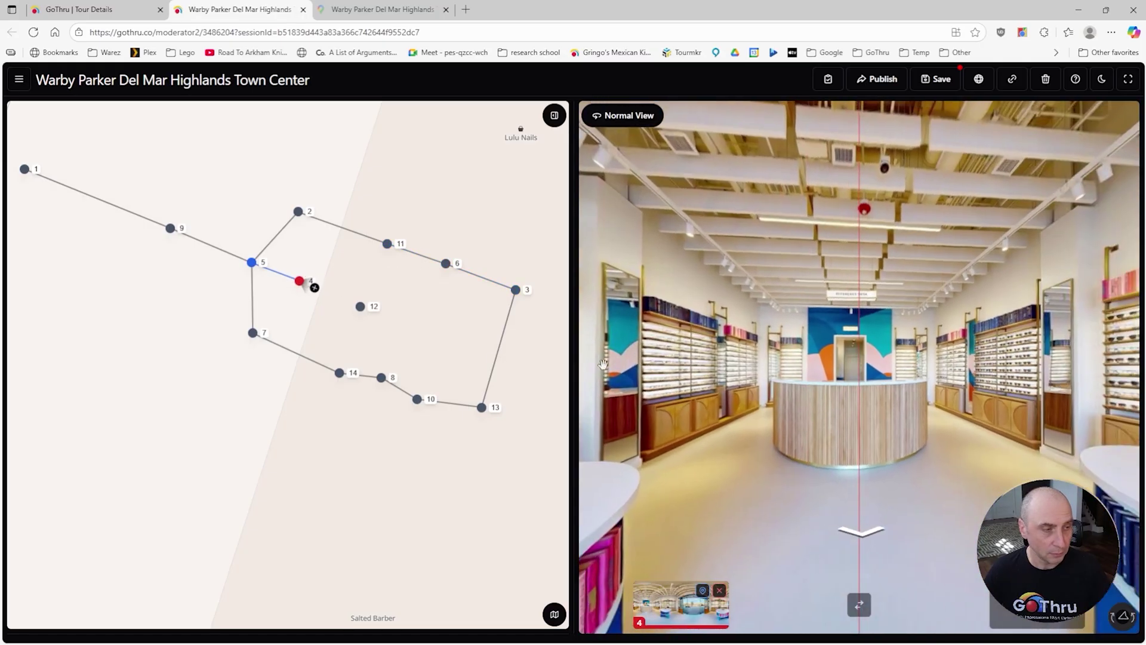
{"action": "left_click", "coordinate": [360, 306]}
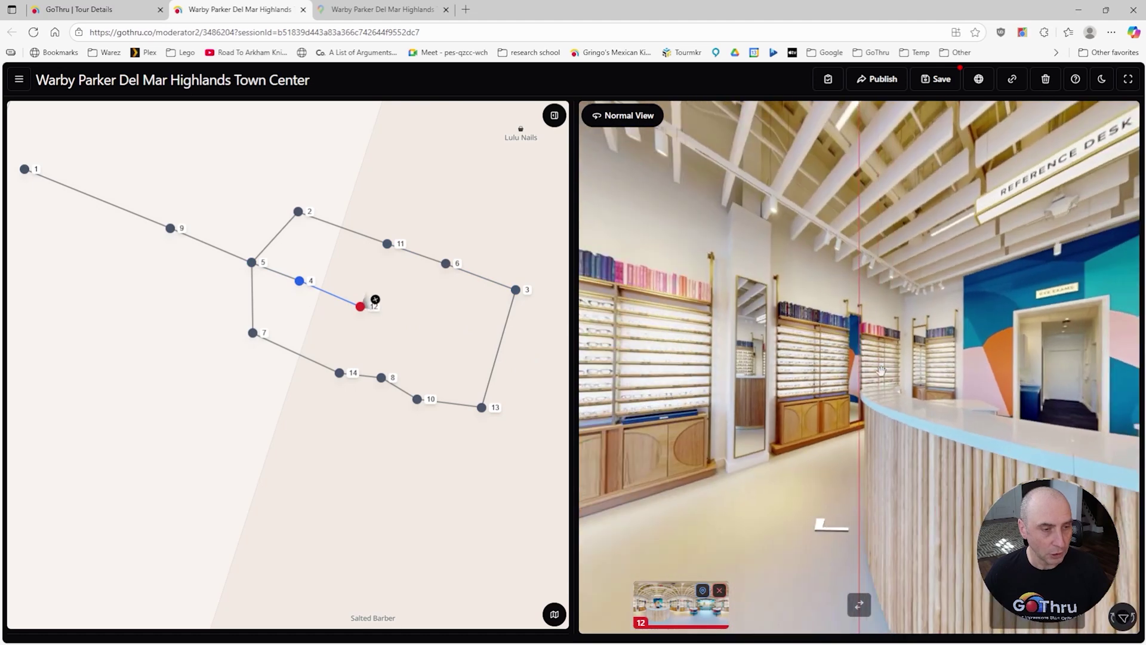
{"action": "left_click", "coordinate": [387, 243]}
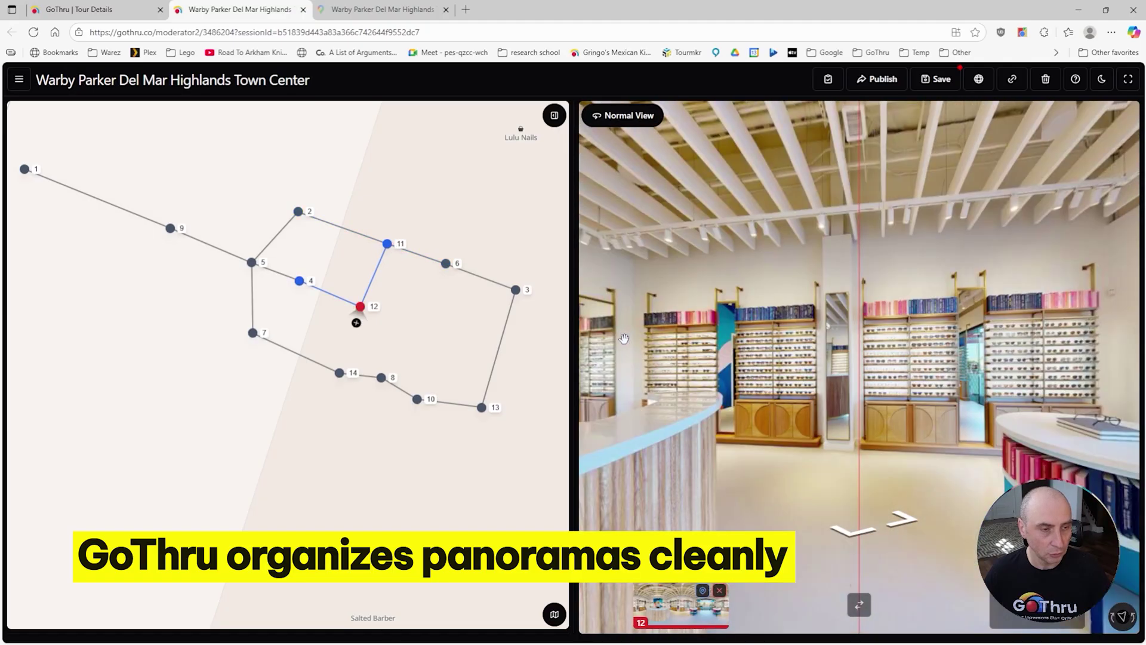
{"action": "left_click_drag", "start_coordinate": [356, 322], "coordinate": [339, 372]}
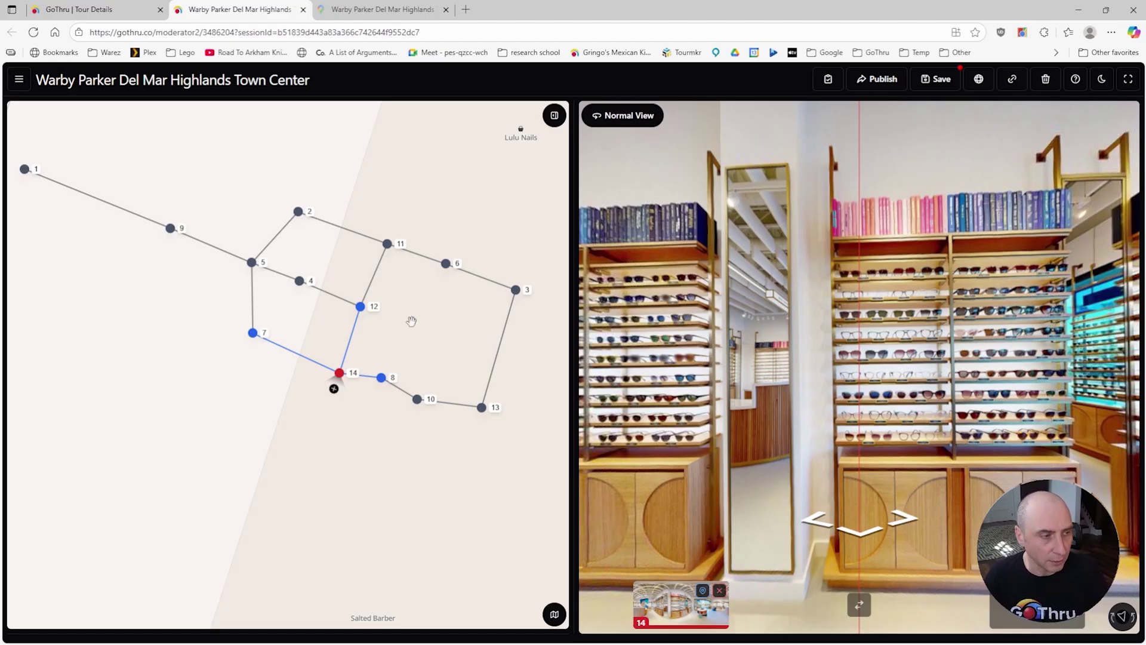
{"action": "mouse_move", "coordinate": [411, 321]}
{"action": "left_mouse_down"}
{"action": "mouse_move", "coordinate": [440, 314]}
{"action": "mouse_move", "coordinate": [418, 300]}
{"action": "left_mouse_up"}
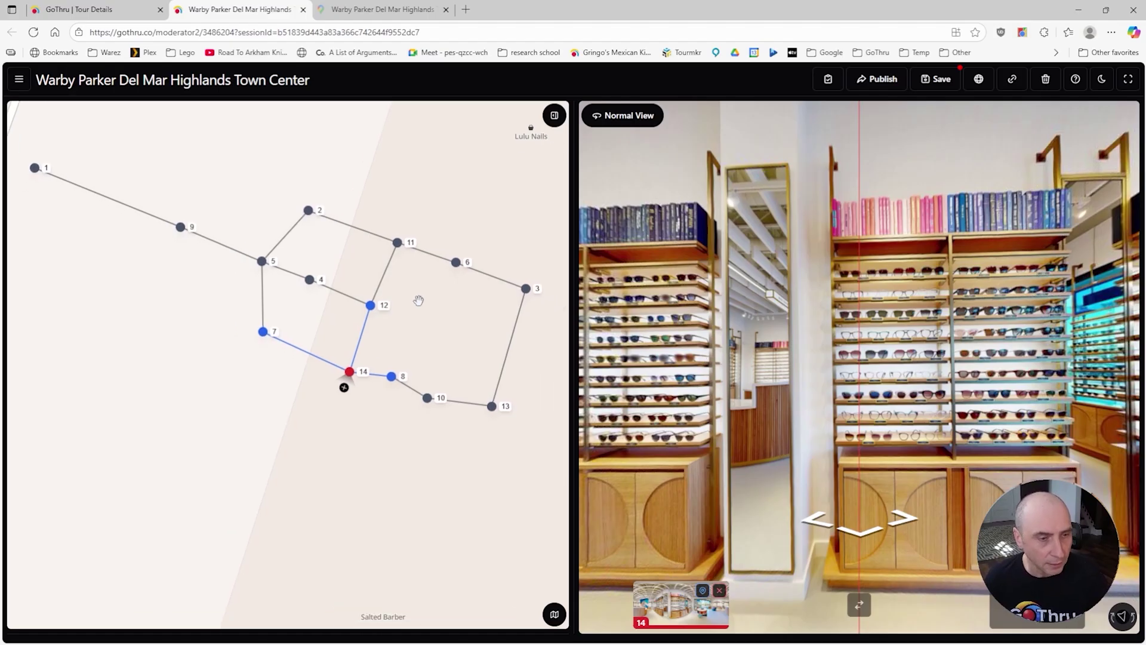
{"action": "left_click", "coordinate": [391, 376]}
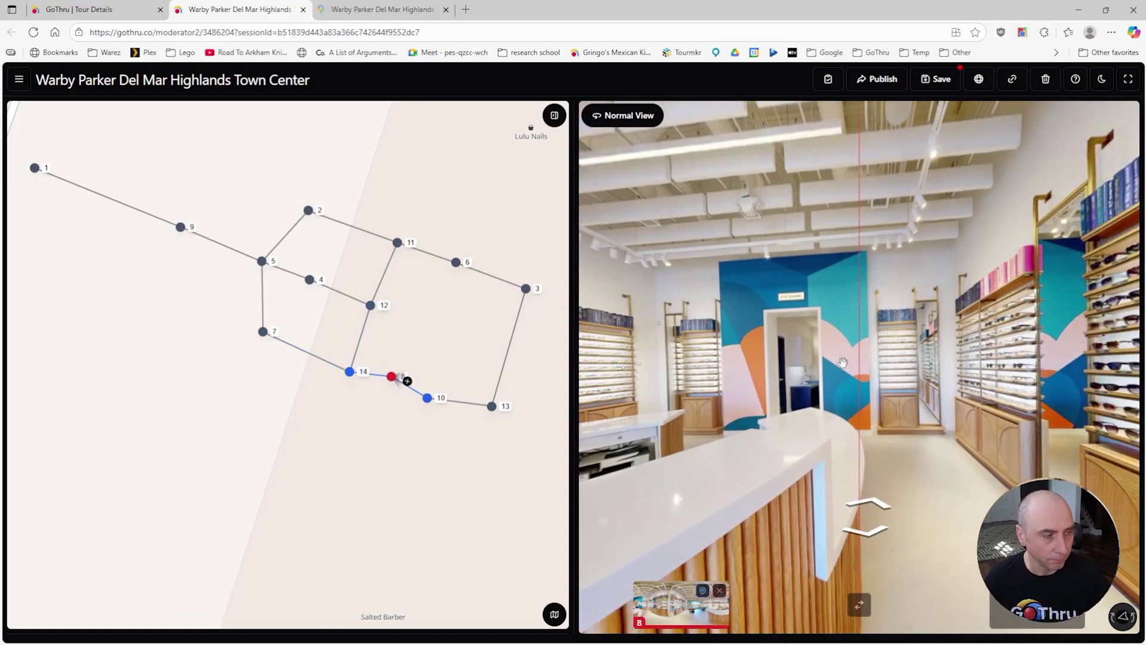
{"action": "left_click_drag", "start_coordinate": [304, 182], "coordinate": [263, 220]}
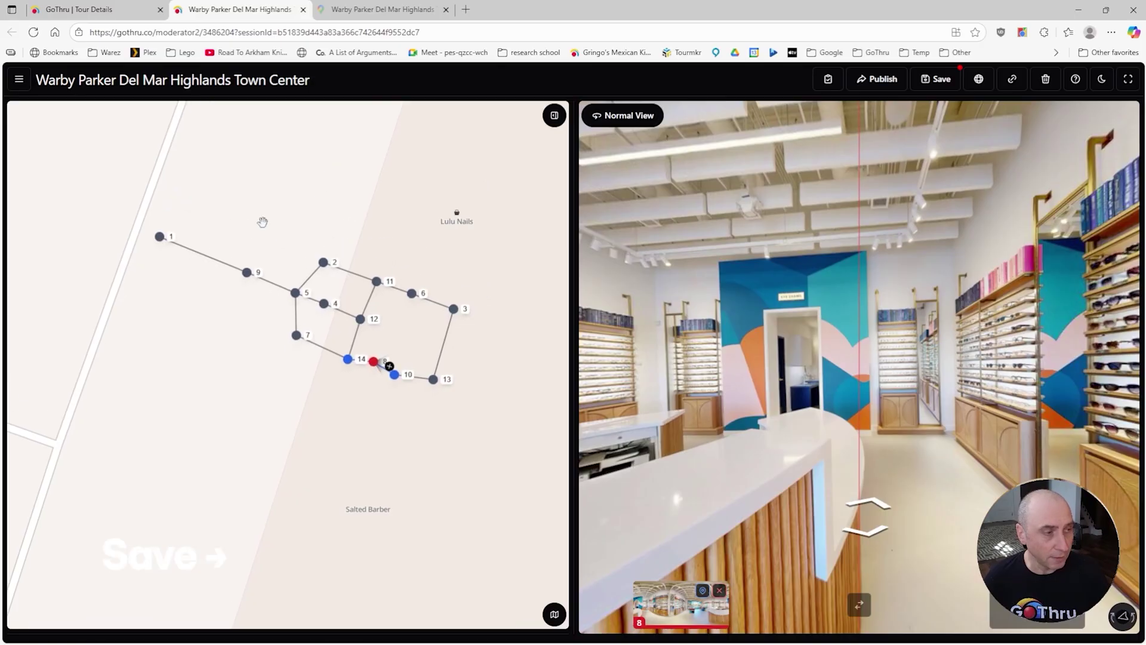
- Save the relinked tour and bring up the Street View publish confirmation for all 14 images
{"action": "left_click", "coordinate": [942, 81]}
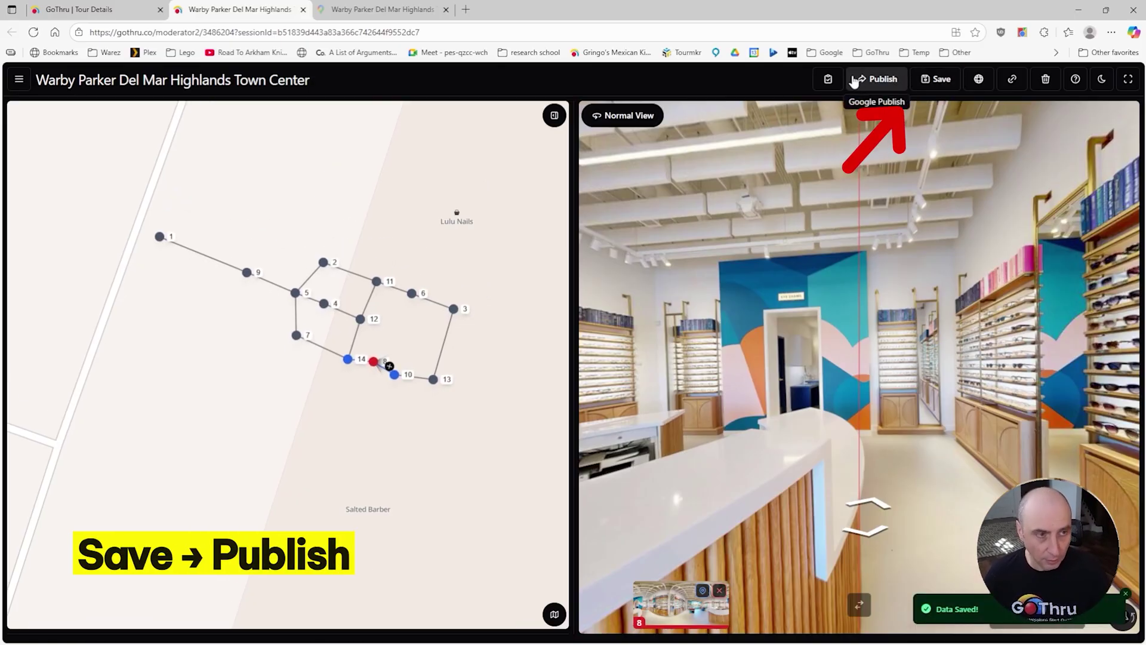
{"action": "left_click", "coordinate": [881, 81]}
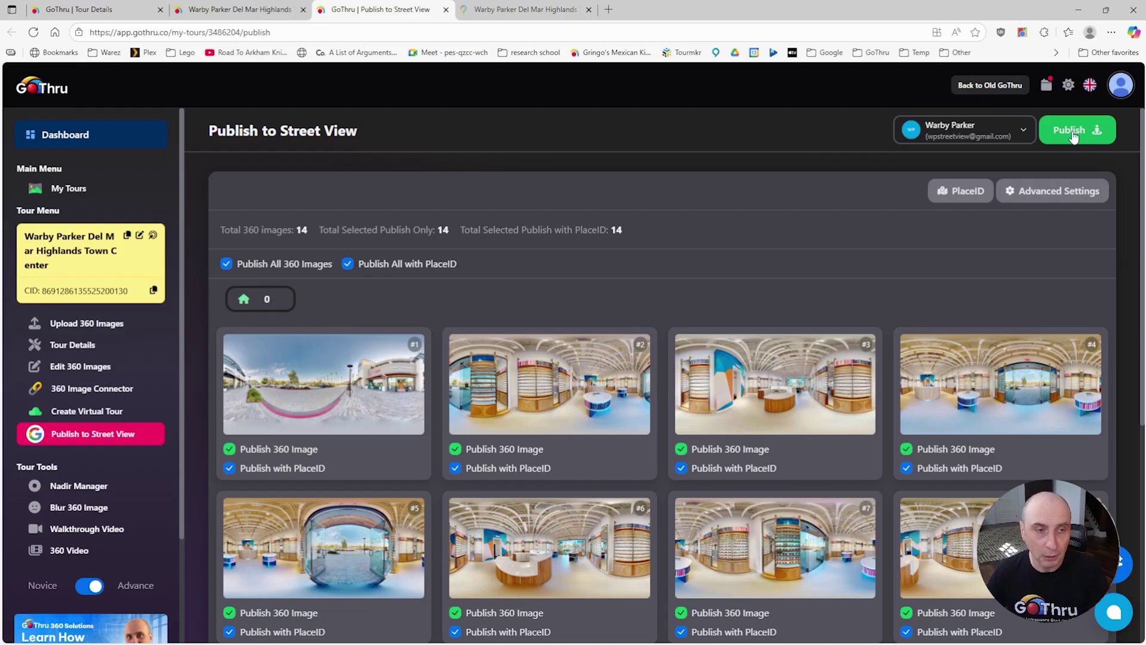
{"action": "left_click", "coordinate": [1074, 137]}
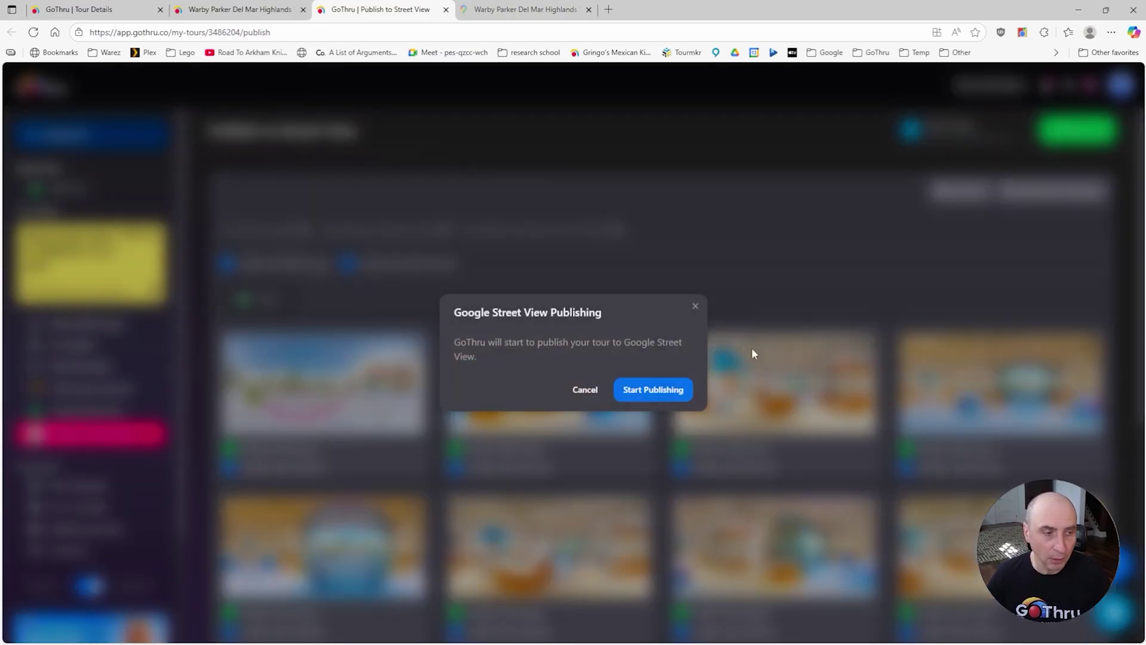
- Start publishing the Warby Parker tour so its Google Publish status reads Publishing
{"action": "left_click", "coordinate": [669, 391]}
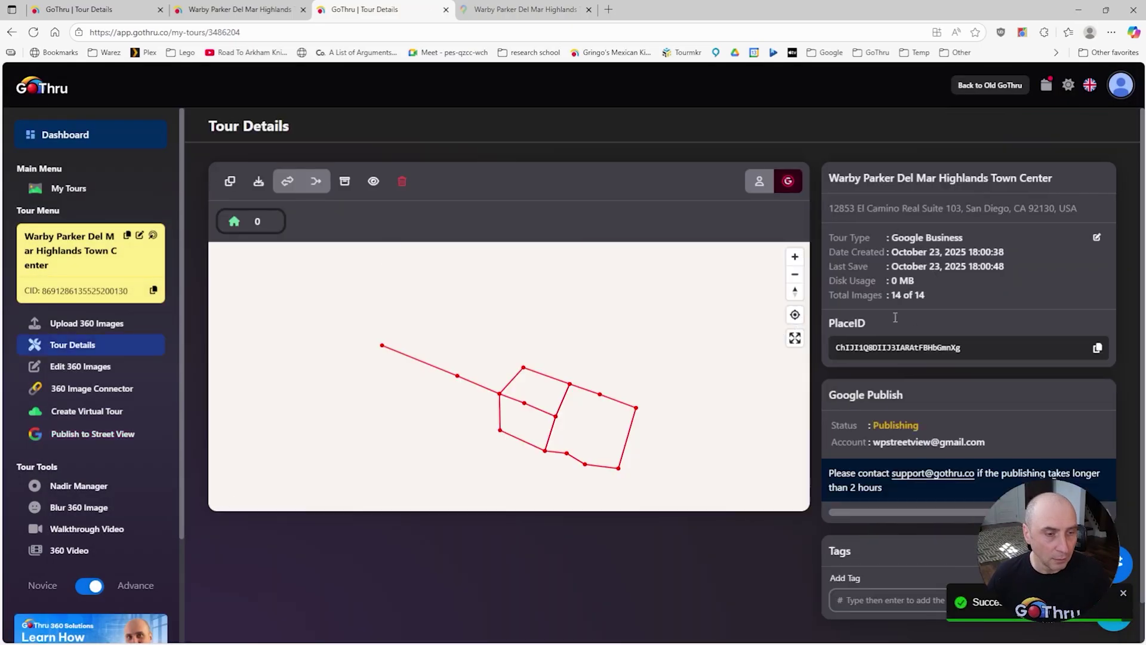
{"action": "scroll", "coordinate": [911, 305], "scroll_direction": "down", "scroll_amount": 1}
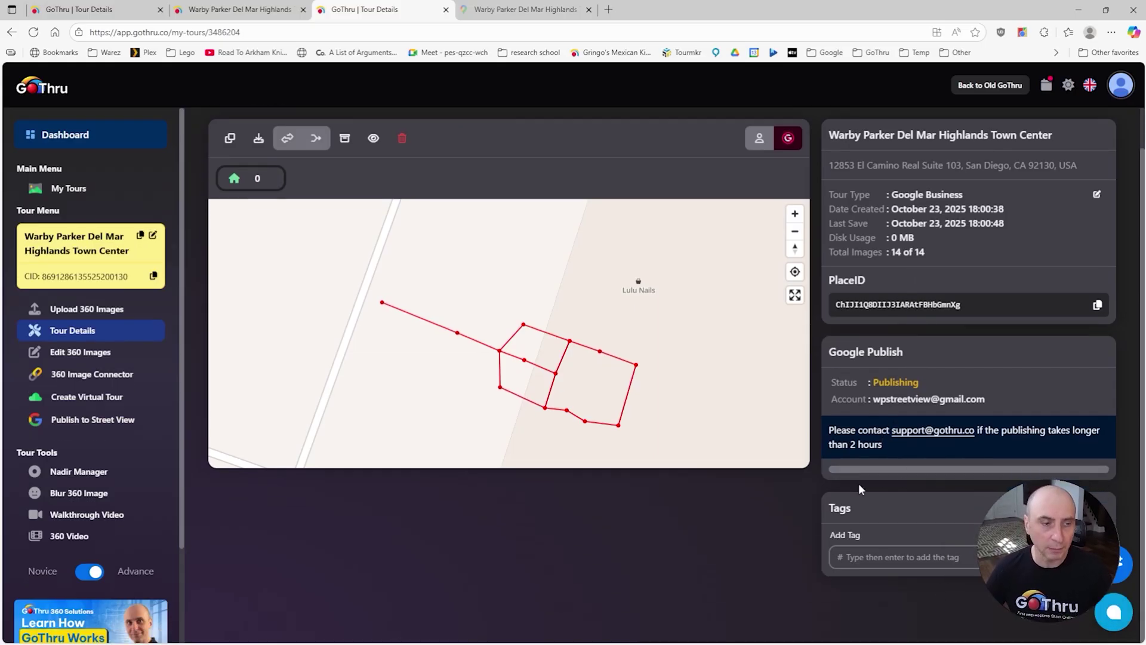
{"action": "scroll", "coordinate": [878, 417], "scroll_direction": "up", "scroll_amount": 1}
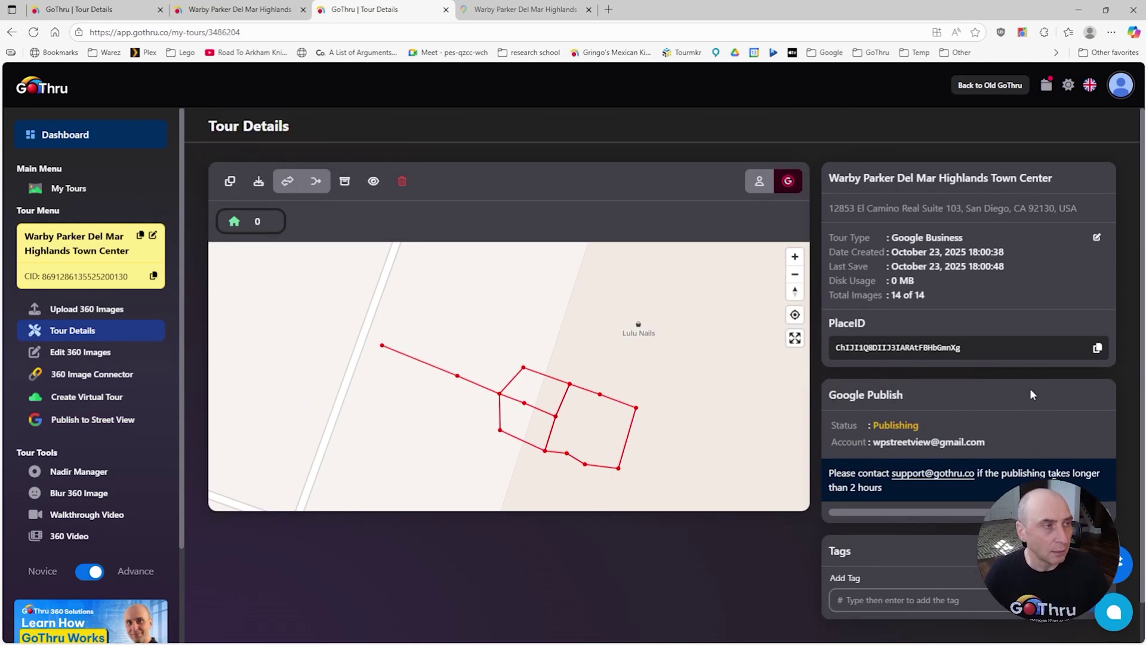
{"action": "left_click", "coordinate": [528, 13]}
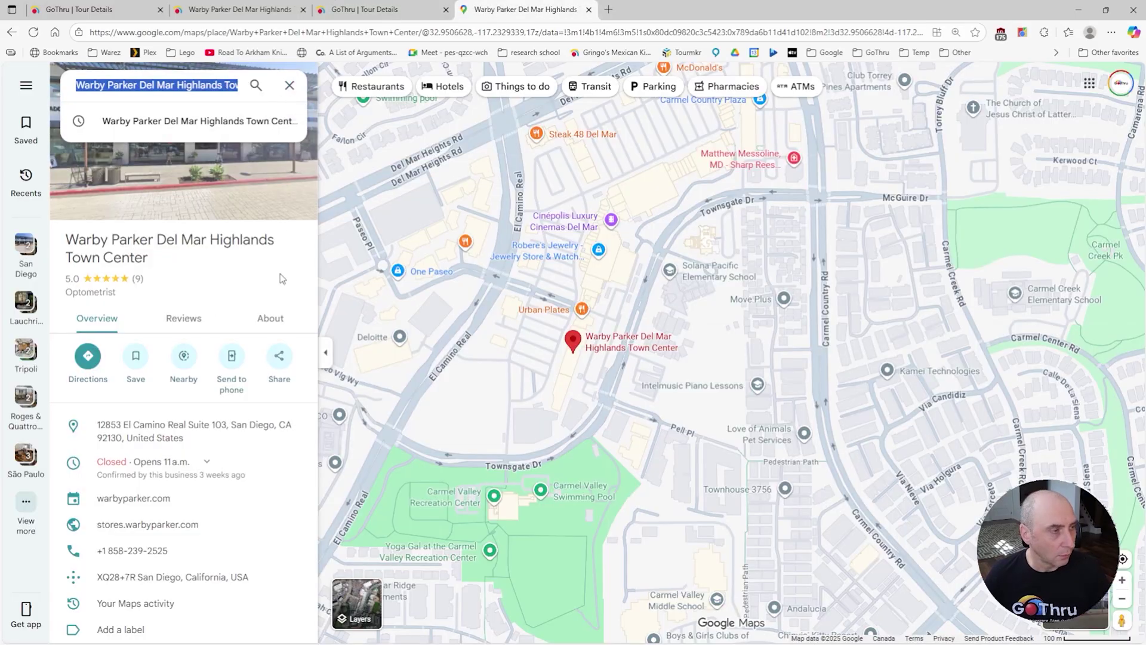
- Check the Maps listing's Street View & 360° photos, which show only the storefront, then return to GoThru
{"action": "scroll", "coordinate": [248, 299], "scroll_direction": "down", "scroll_amount": 9}
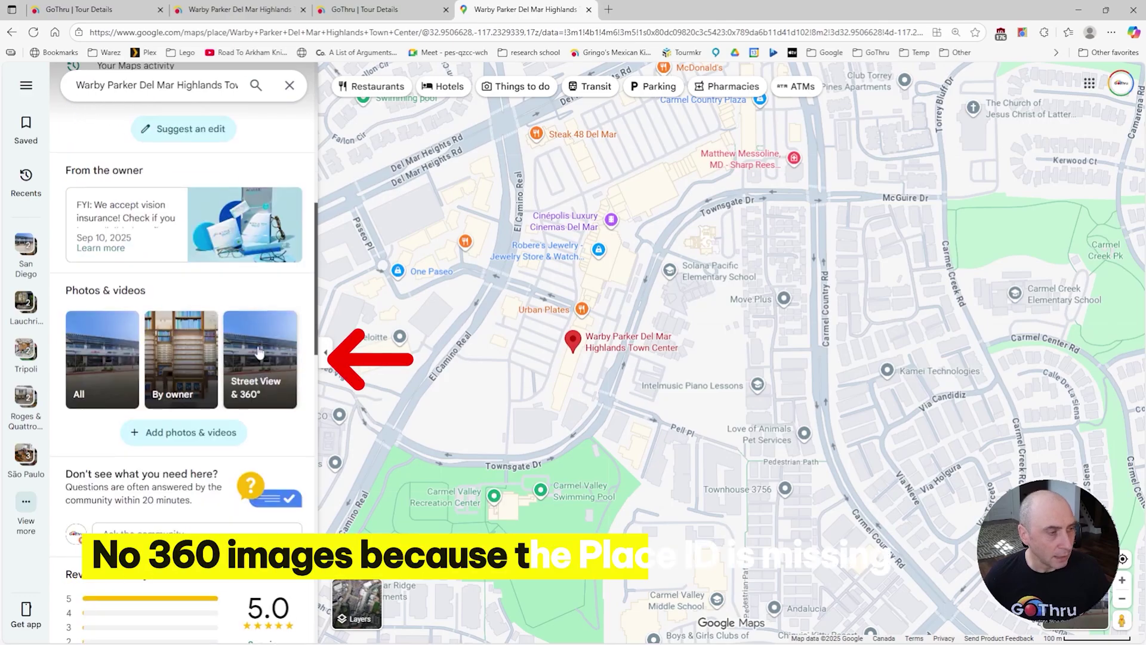
{"action": "left_click", "coordinate": [264, 381]}
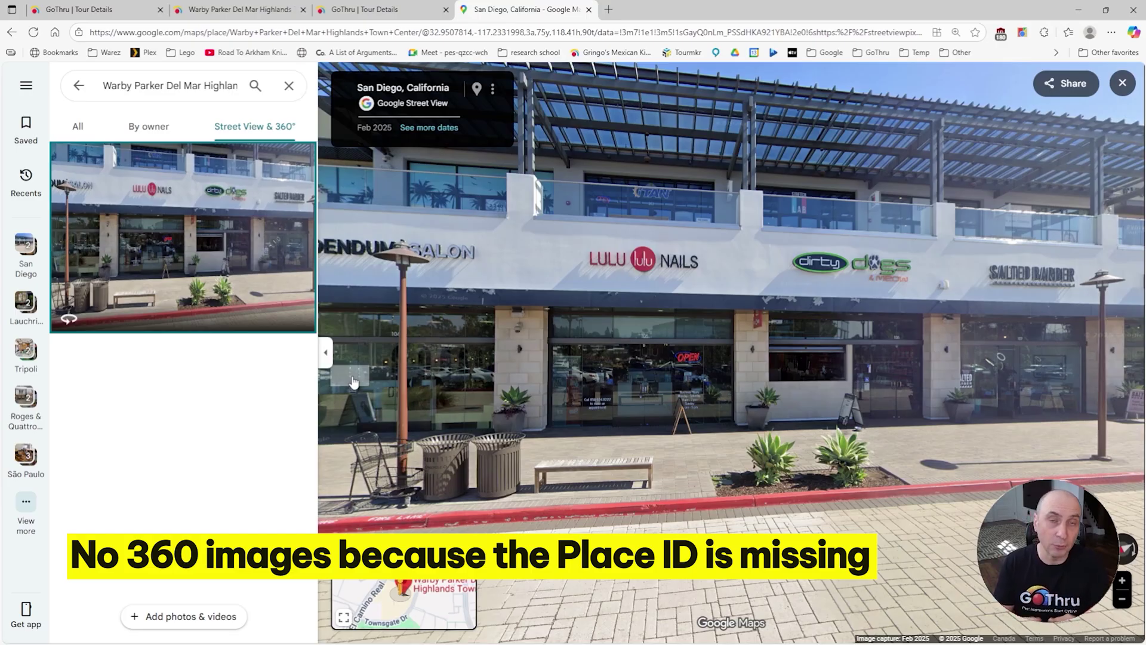
{"action": "left_click", "coordinate": [78, 85]}
{"action": "left_click", "coordinate": [365, 10]}
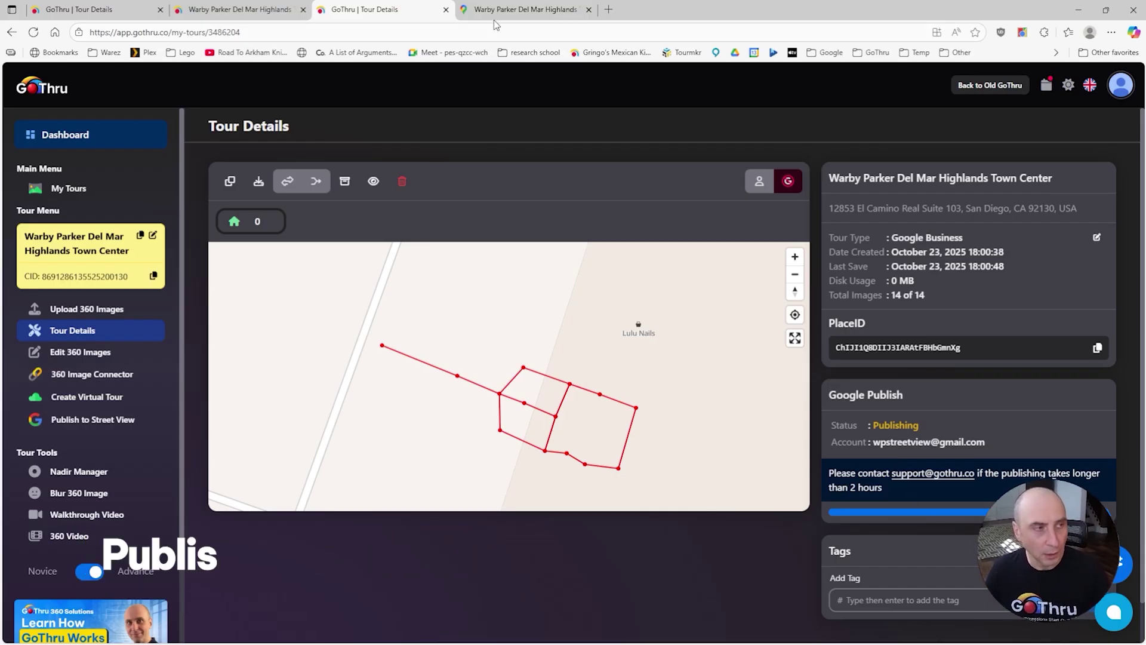
- Reload the Google Maps listing and open its Street View & 360° photos
{"action": "left_click", "coordinate": [513, 11]}
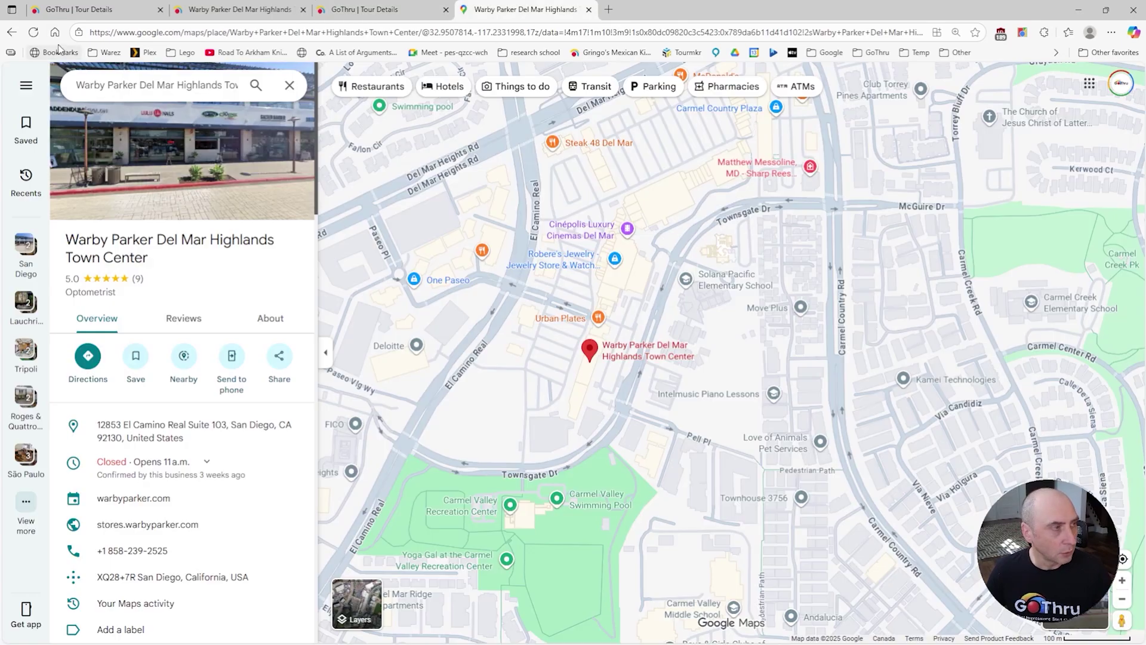
{"action": "left_click", "coordinate": [36, 34]}
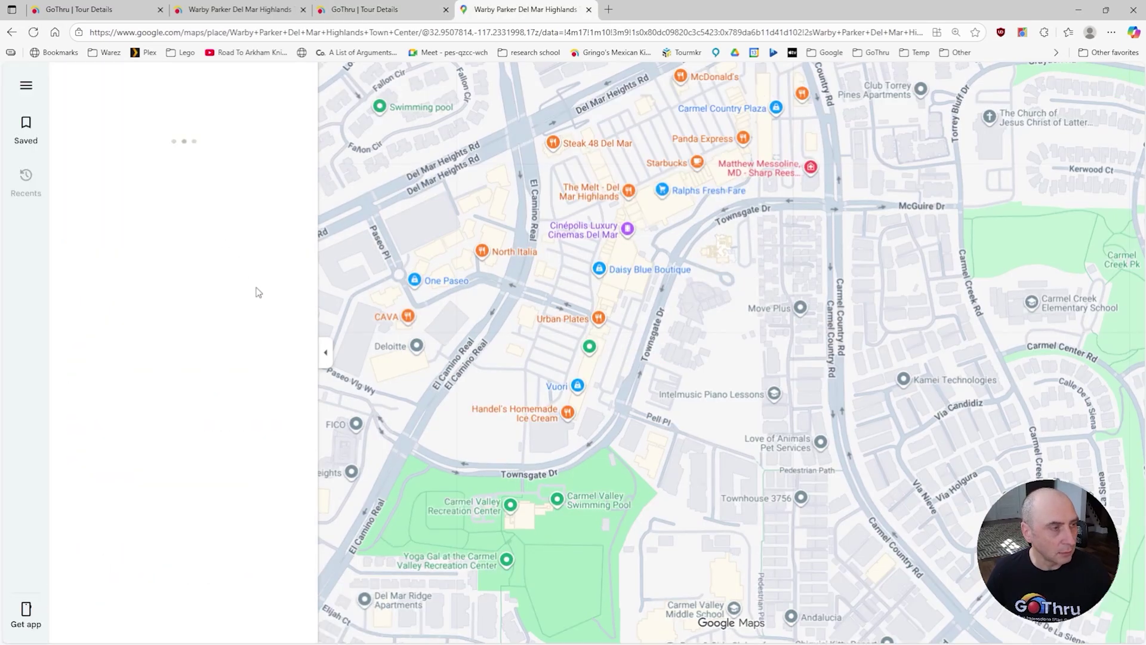
{"action": "scroll", "coordinate": [256, 358], "scroll_direction": "down", "scroll_amount": 8}
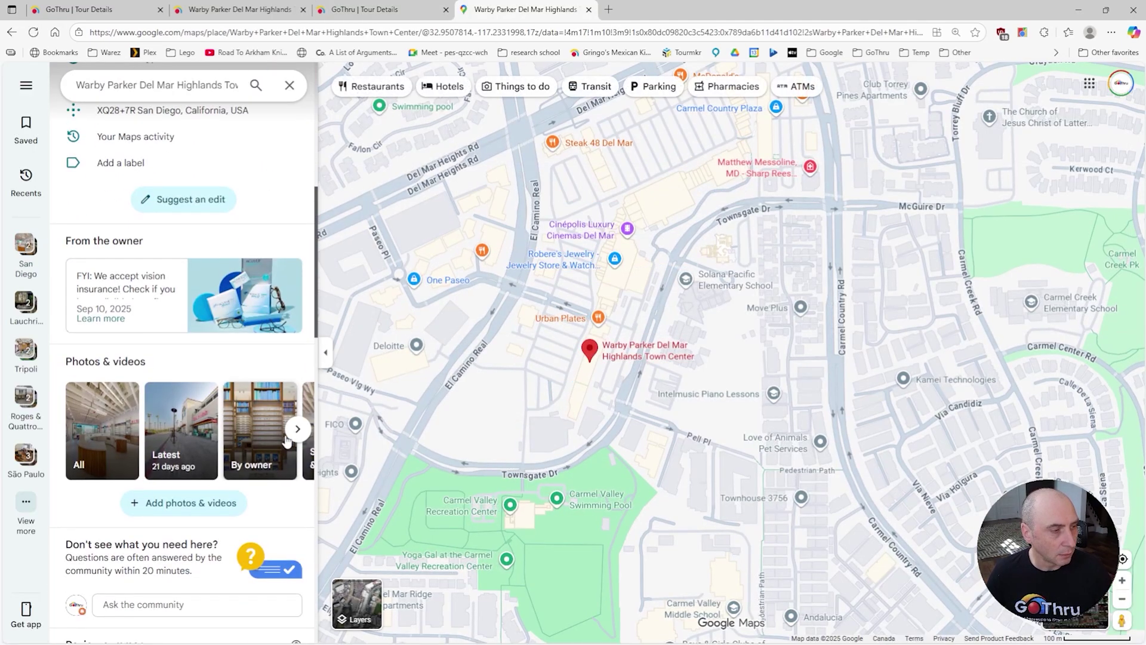
{"action": "left_click", "coordinate": [297, 430]}
{"action": "left_click", "coordinate": [280, 451]}
- Browse the interior 360 panoramas, looking toward the entrance, counter, Eye Exams room and eyeglass shelves
{"action": "left_click", "coordinate": [209, 471]}
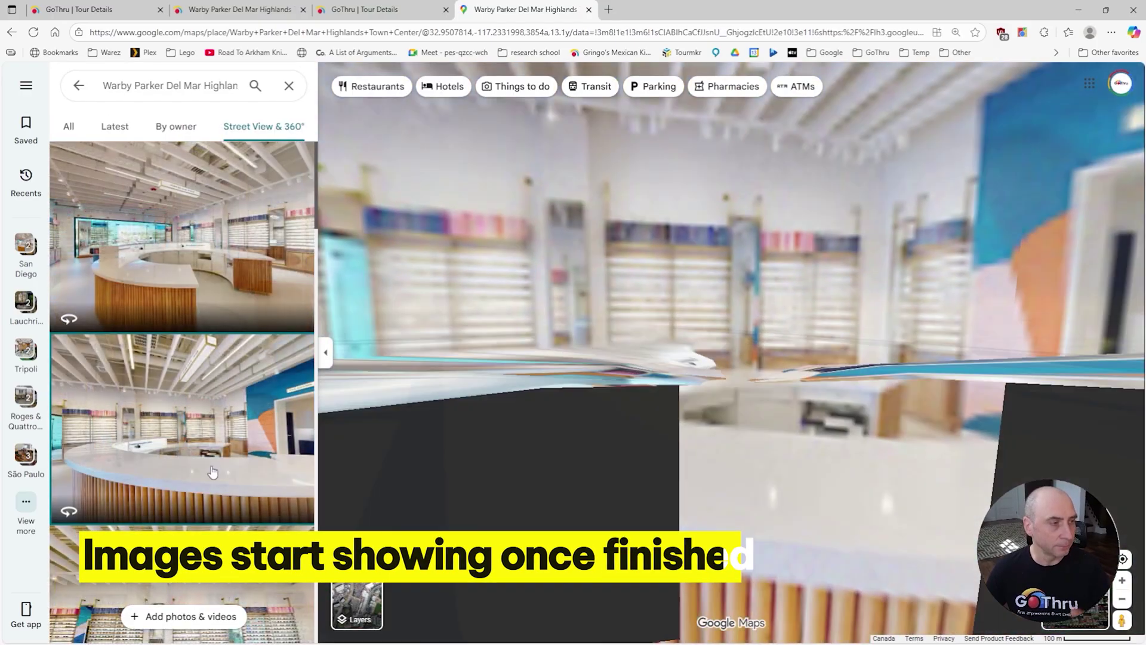
{"action": "left_click_drag", "start_coordinate": [489, 444], "coordinate": [719, 470]}
{"action": "left_click", "coordinate": [681, 459]}
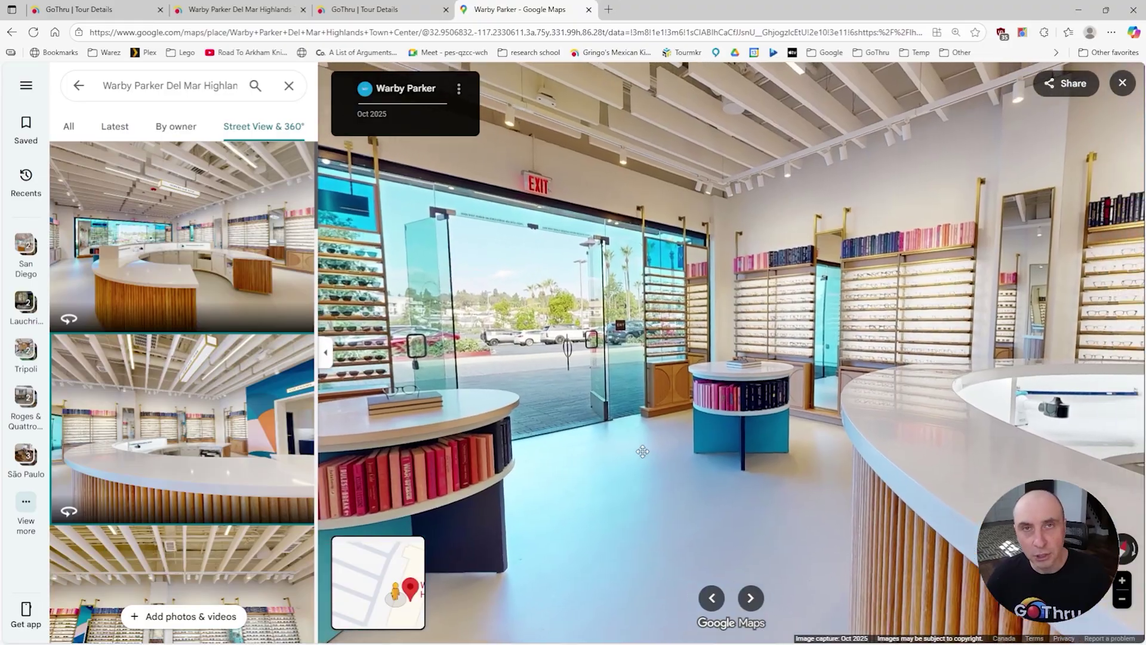
{"action": "left_click_drag", "start_coordinate": [696, 439], "coordinate": [430, 460]}
{"action": "left_click", "coordinate": [430, 461]}
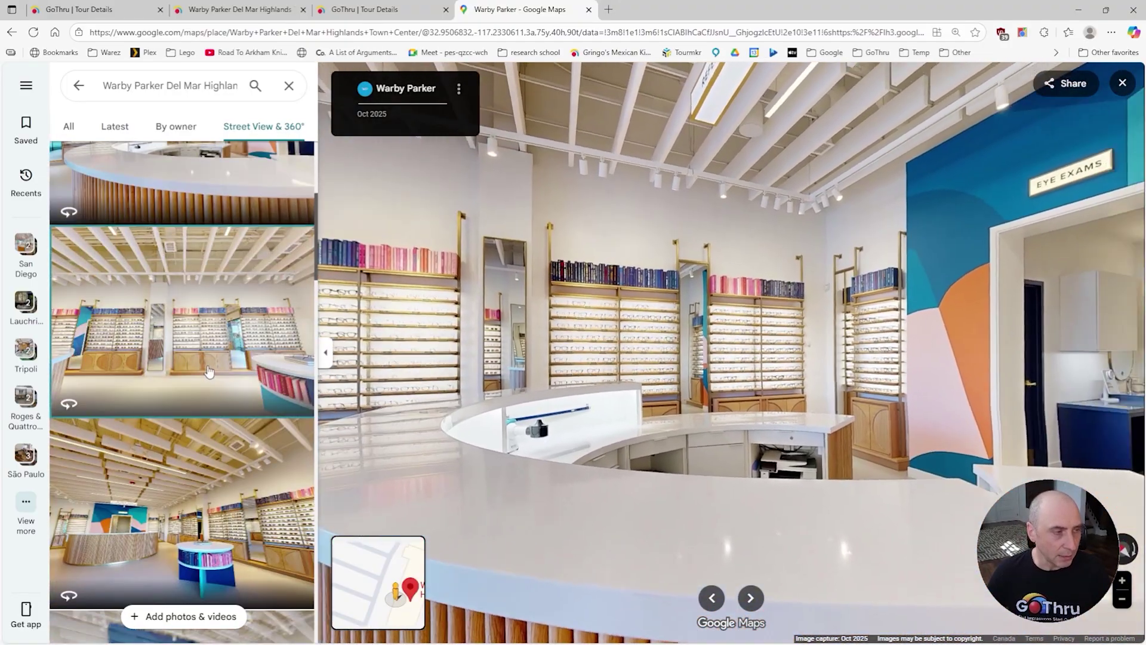
{"action": "left_click", "coordinate": [208, 371]}
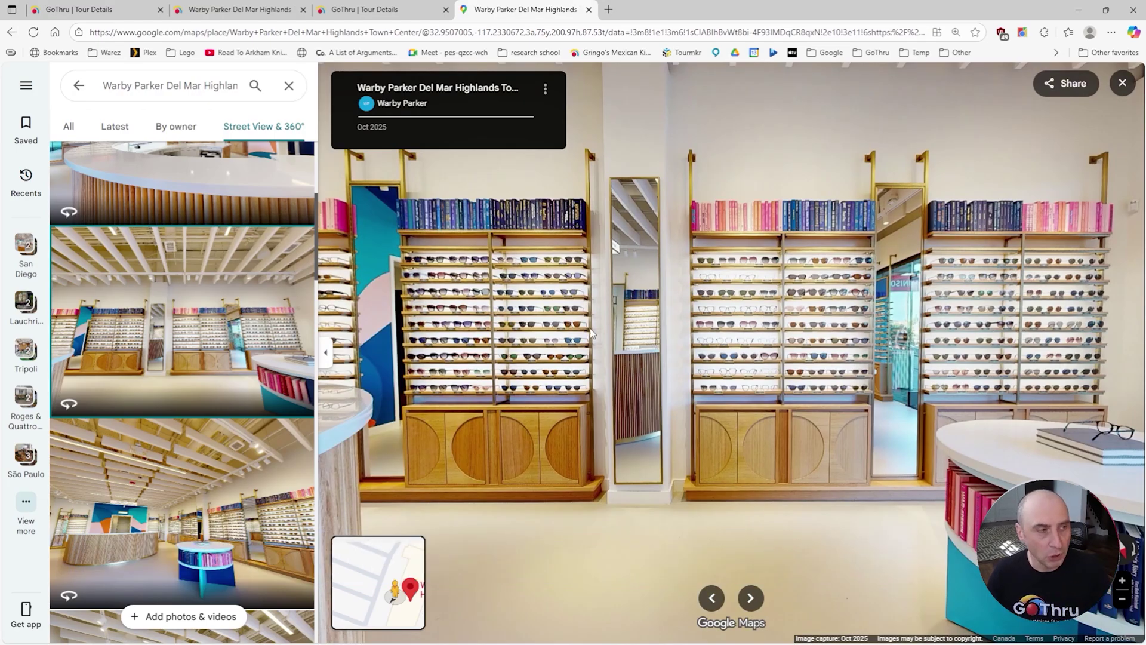
{"action": "left_click", "coordinate": [561, 334]}
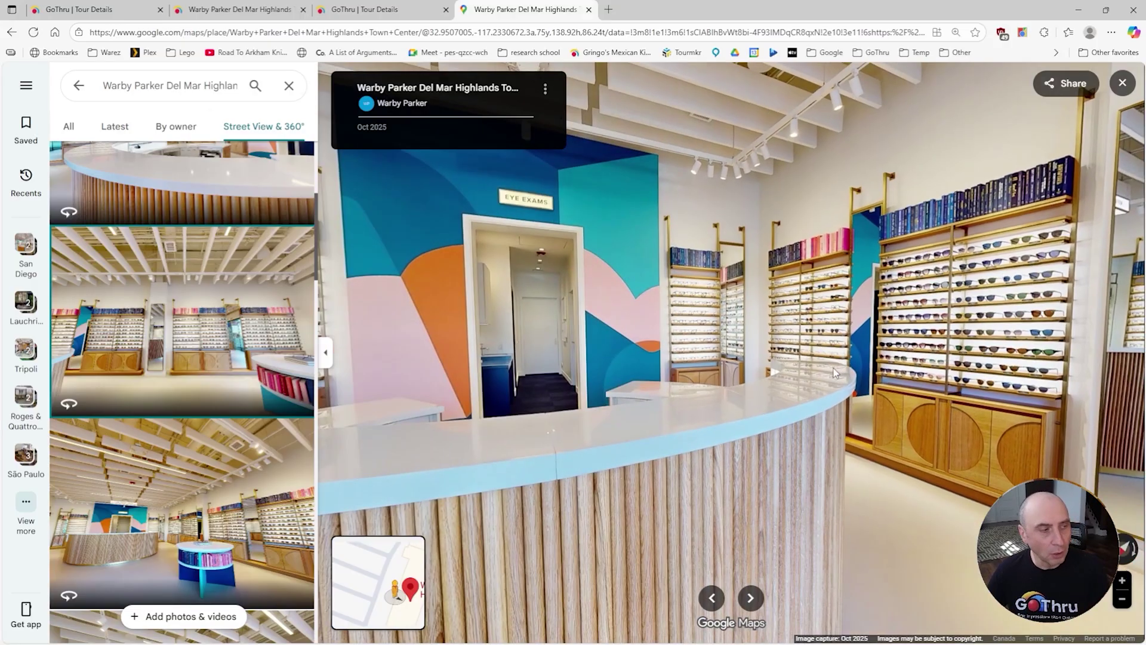
{"action": "key", "text": "Left"}
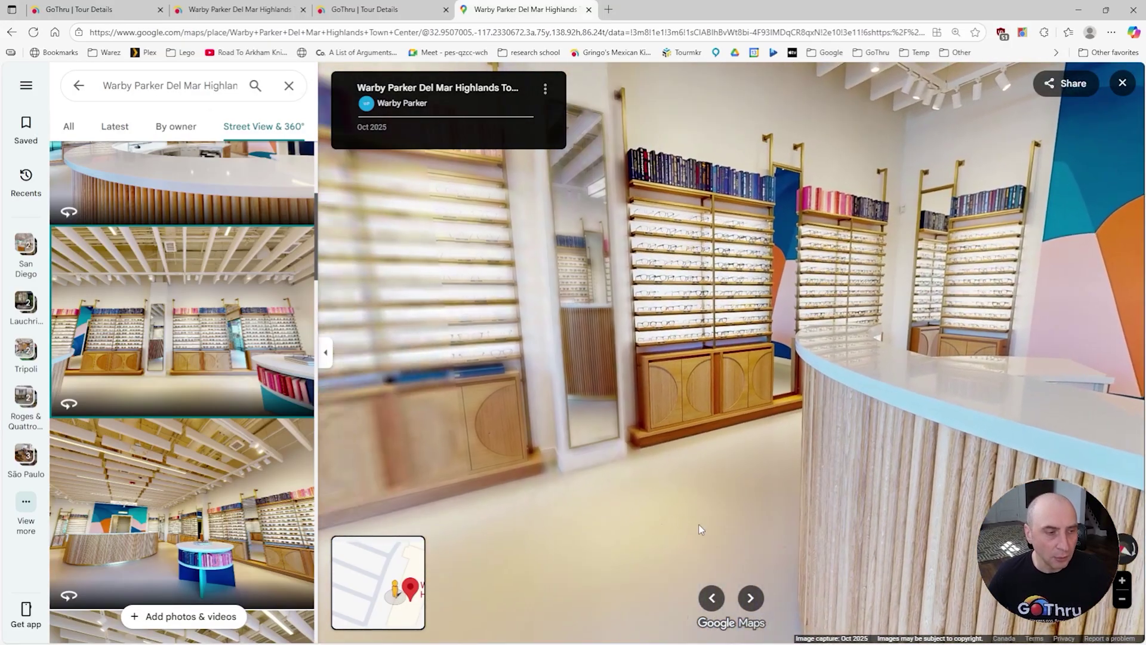
{"action": "key", "text": "Left"}
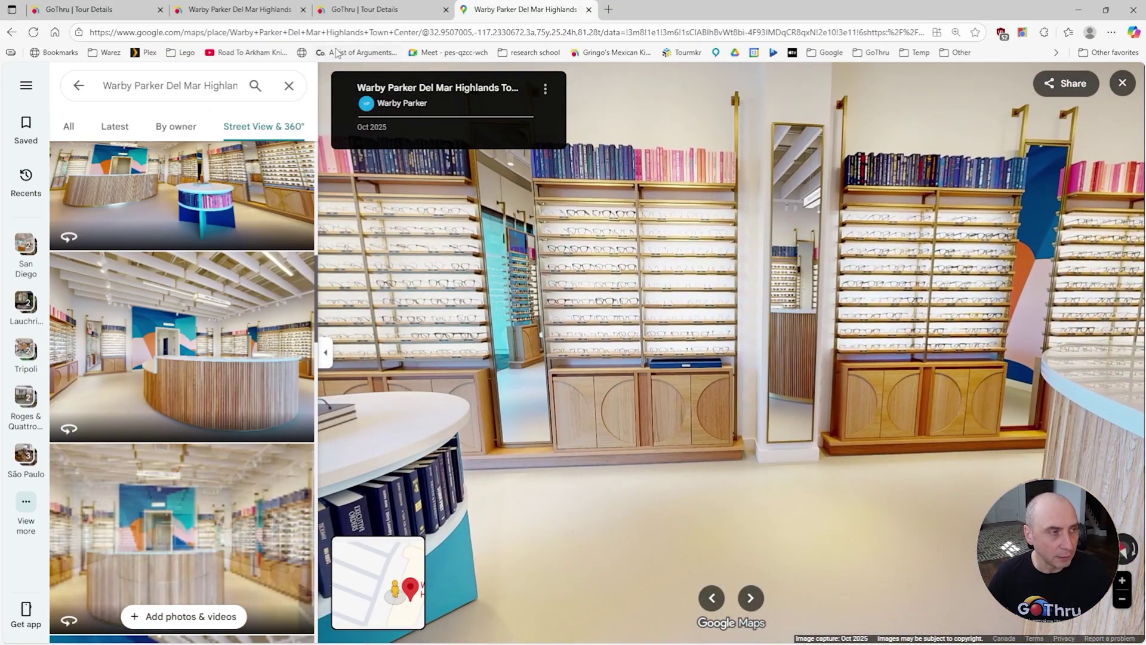
{"action": "left_click", "coordinate": [366, 11]}
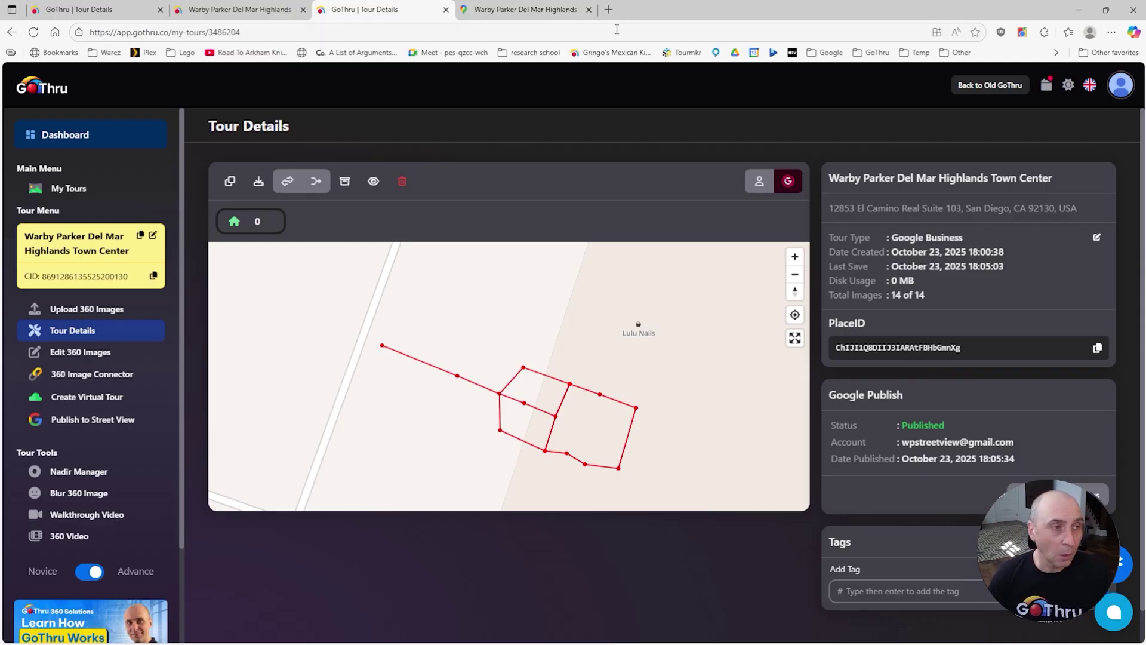
- Open the gothru.co homepage in a new tab and scroll through it
{"action": "left_click", "coordinate": [608, 9]}
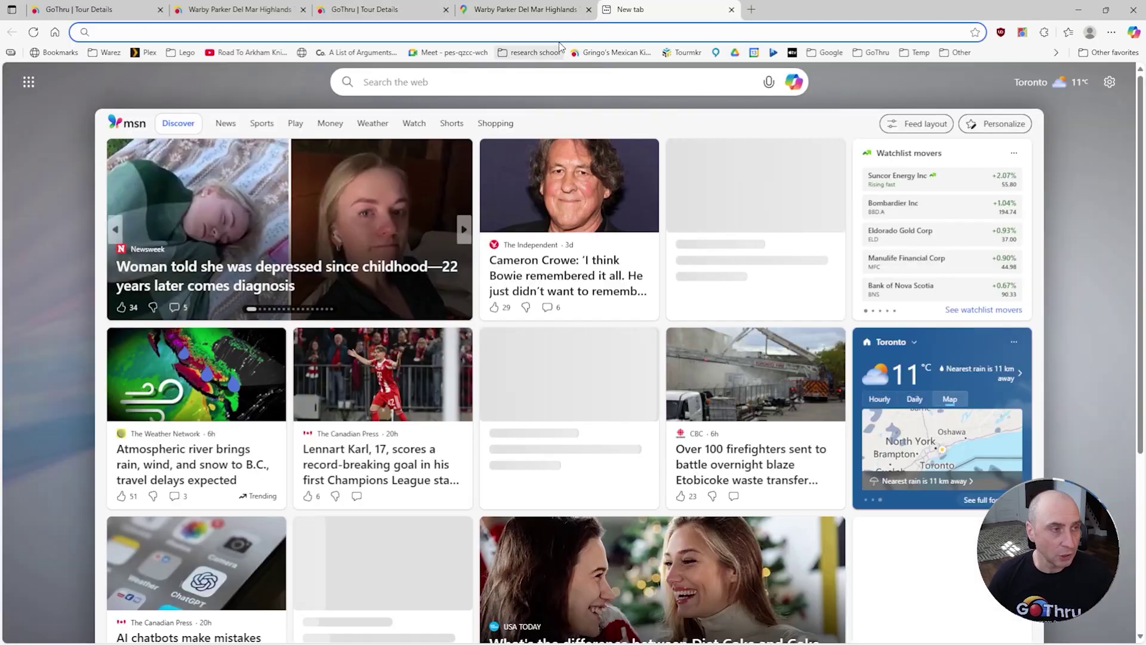
{"action": "type", "text": "g"}
{"action": "key", "text": "Return"}
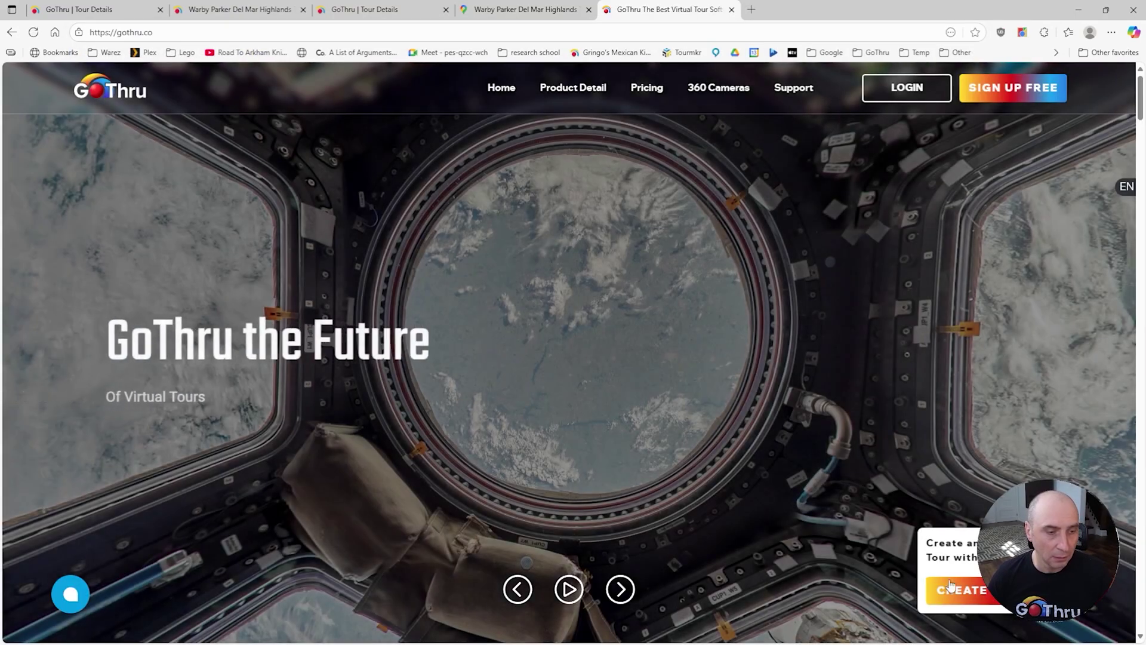
{"action": "scroll", "coordinate": [879, 471], "scroll_direction": "down", "scroll_amount": 3}
{"action": "scroll", "coordinate": [879, 470], "scroll_direction": "down", "scroll_amount": 4}
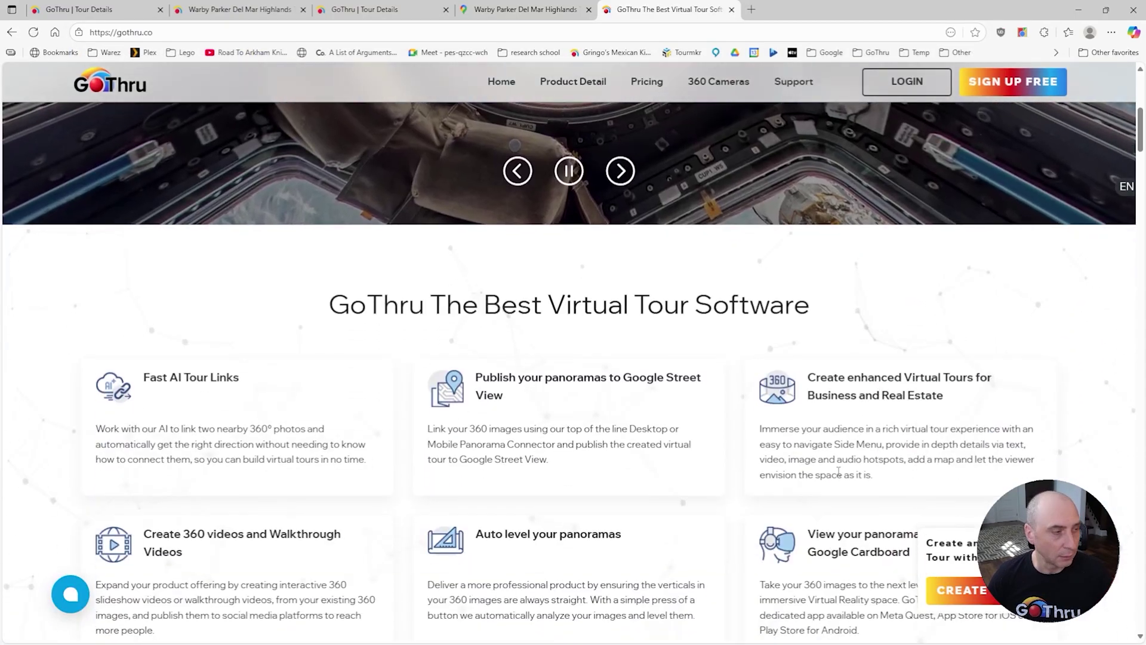
- Open the website's support chat panel
{"action": "left_click", "coordinate": [72, 599]}
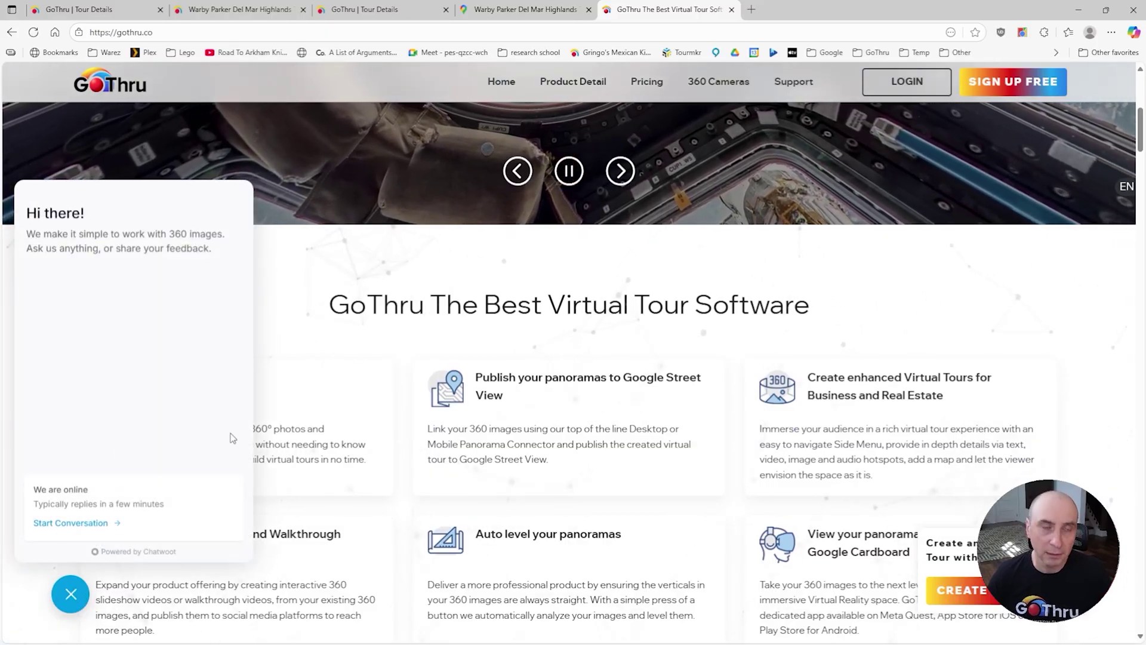
{"action": "scroll", "coordinate": [740, 363], "scroll_direction": "up", "scroll_amount": 6}
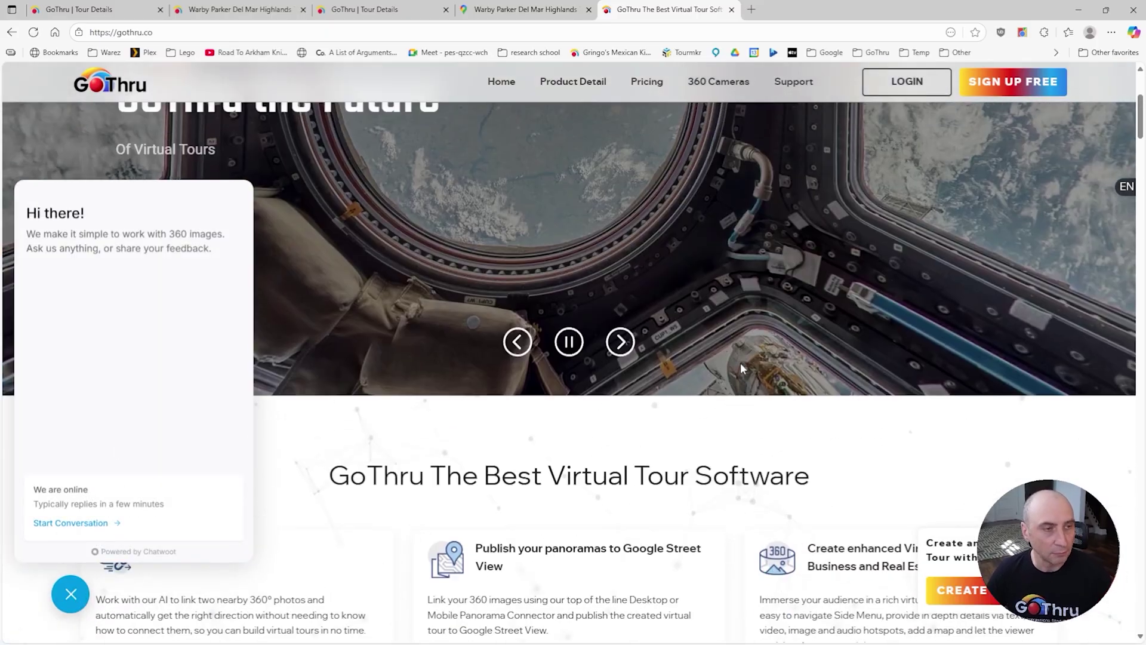
{"action": "scroll", "coordinate": [746, 358], "scroll_direction": "up", "scroll_amount": 1}
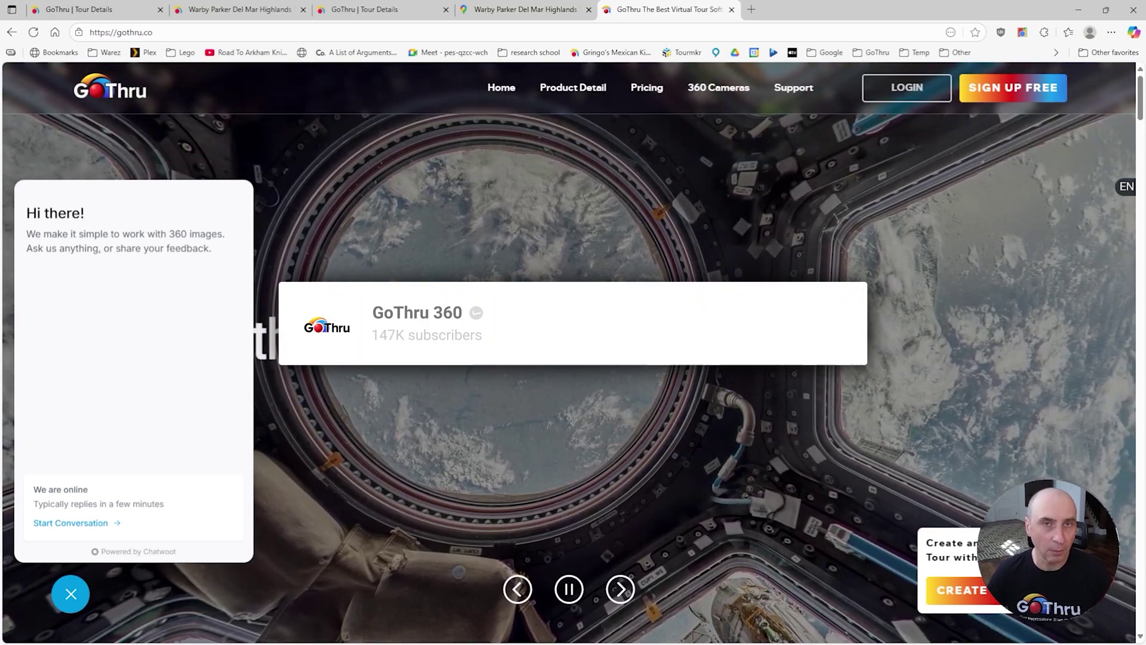